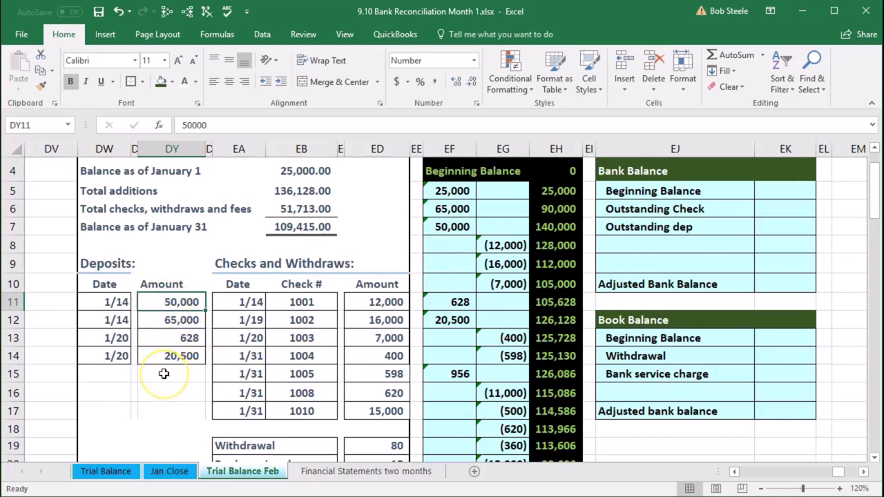
- Fill the 50,000 deposit on the bank statement (DY11) and its matching book entry (EF7) with light green
left_click(441, 230)
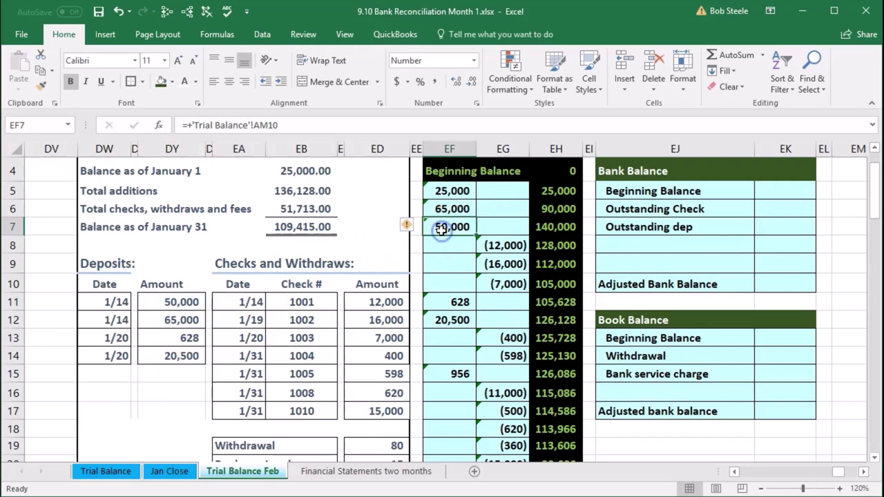
left_click(184, 303)
right_click(185, 304)
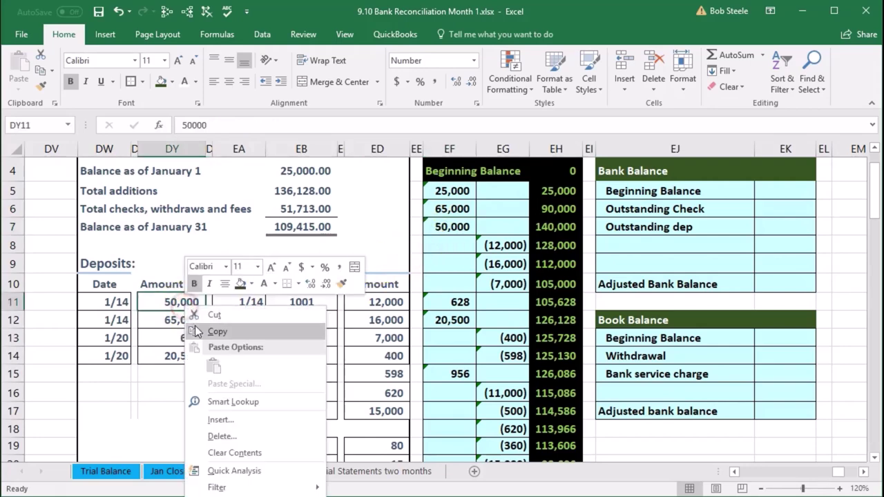
left_click(251, 284)
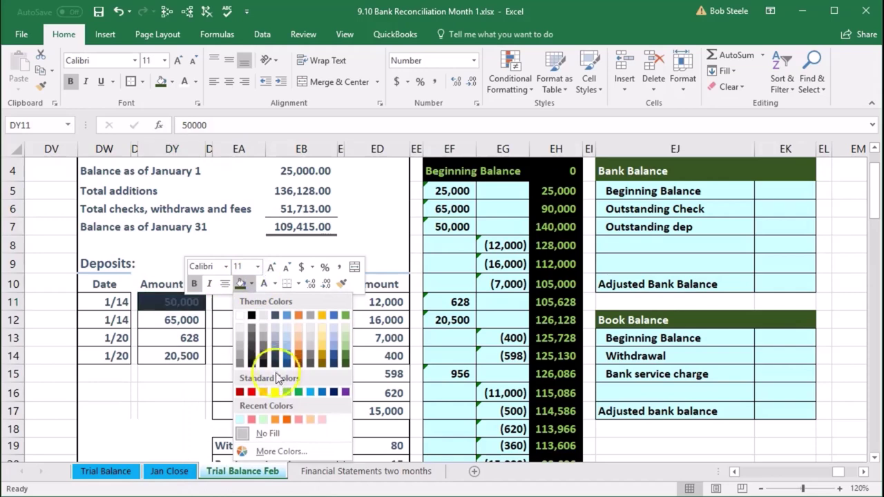
left_click(285, 392)
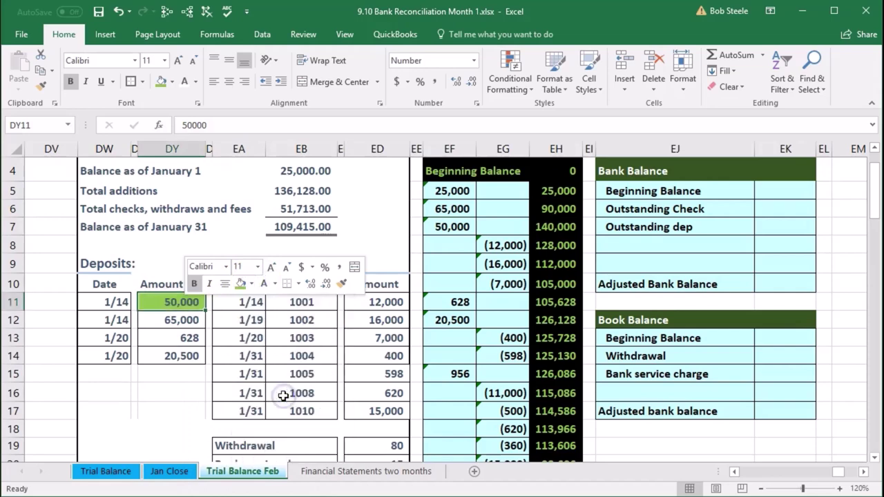
left_click(435, 226)
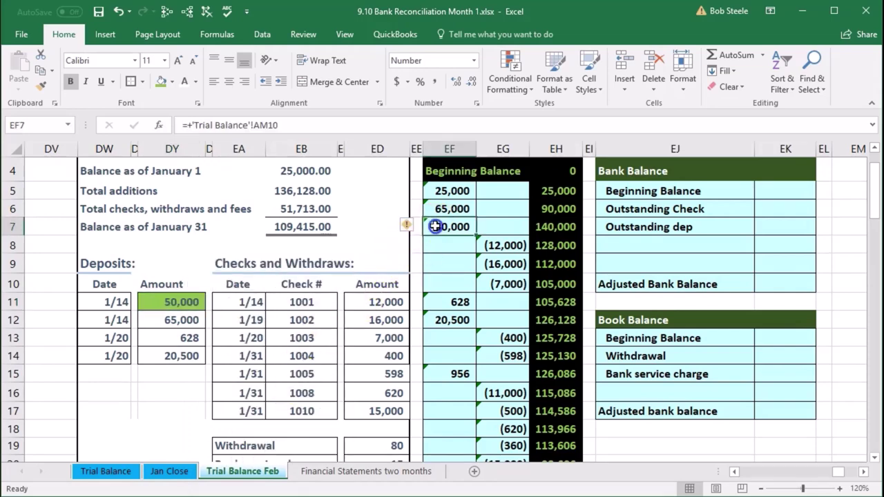
right_click(435, 226)
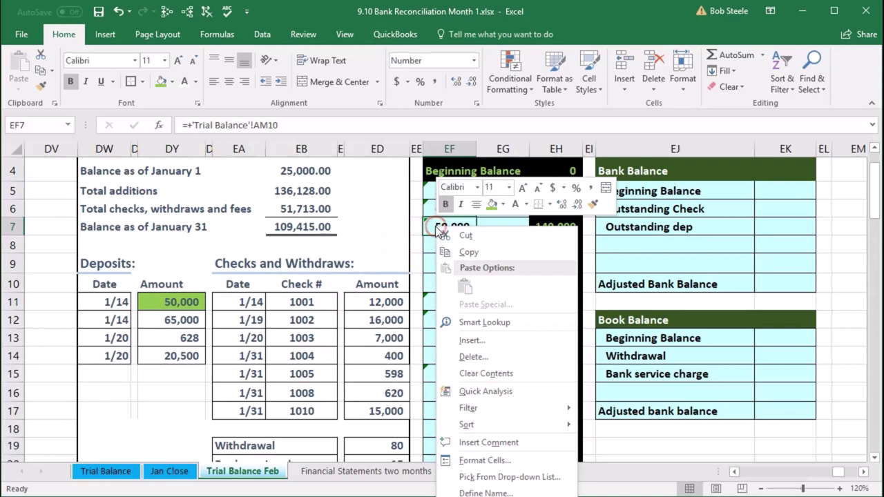
left_click(490, 205)
left_click(256, 336)
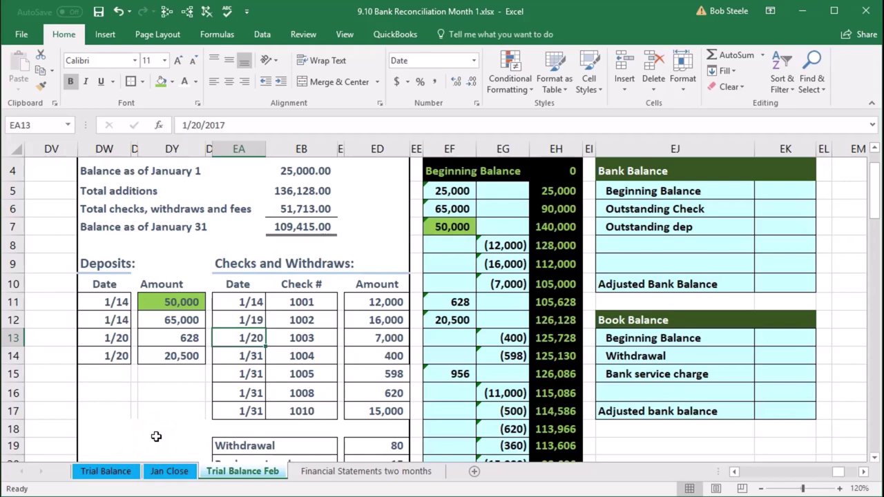
- Mark the 65,000 deposit as matched by filling DY12 and the book entry in EF6 with the same light green
left_click(91, 302)
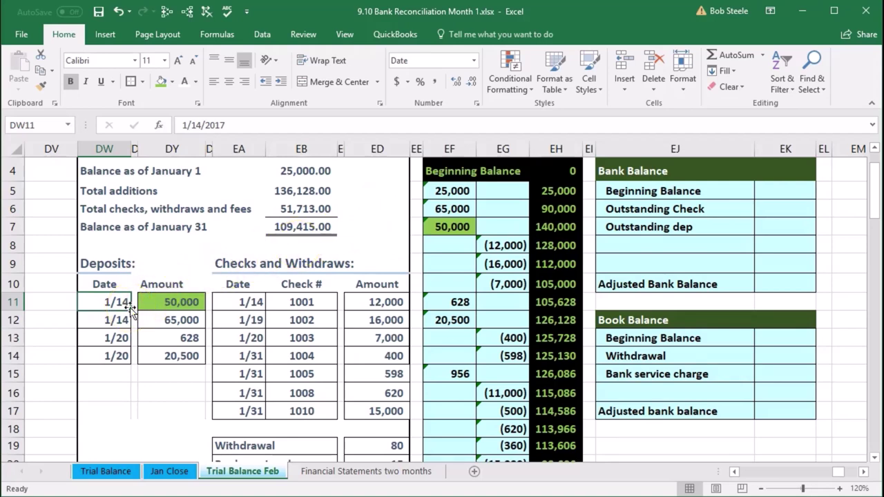
left_click(151, 322)
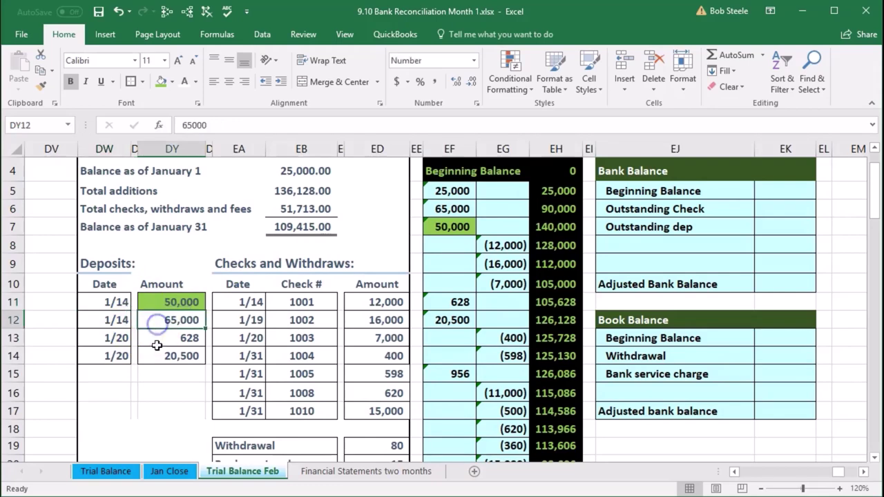
left_click(435, 207)
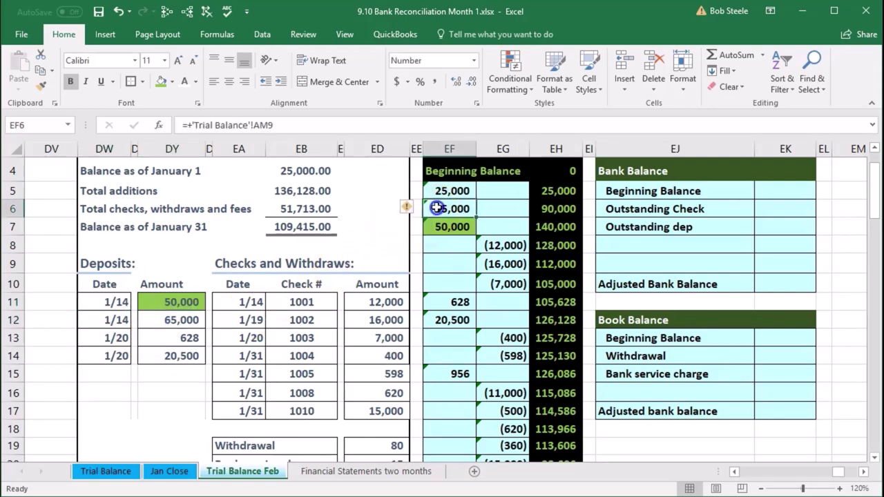
left_click(183, 317)
right_click(186, 319)
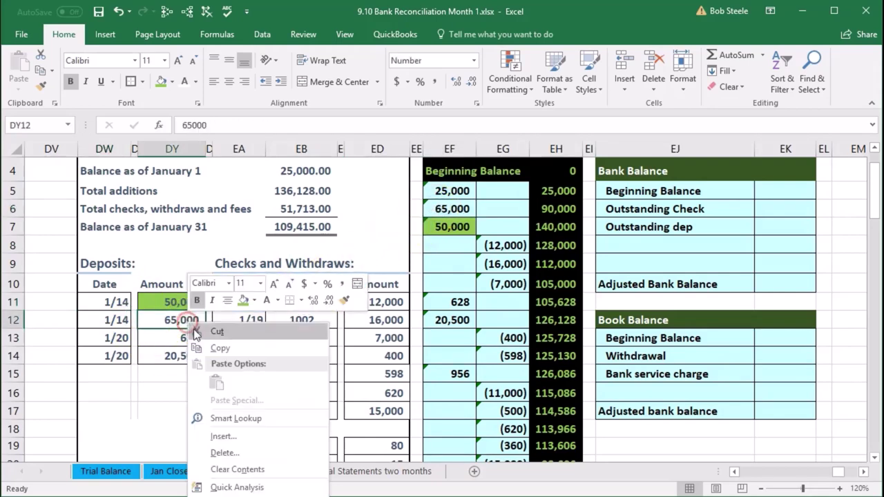
left_click(243, 301)
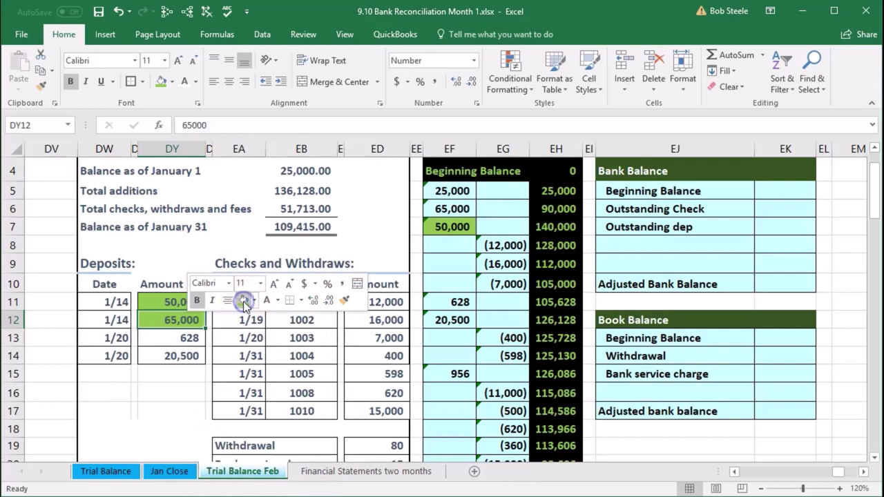
left_click(441, 208)
right_click(441, 209)
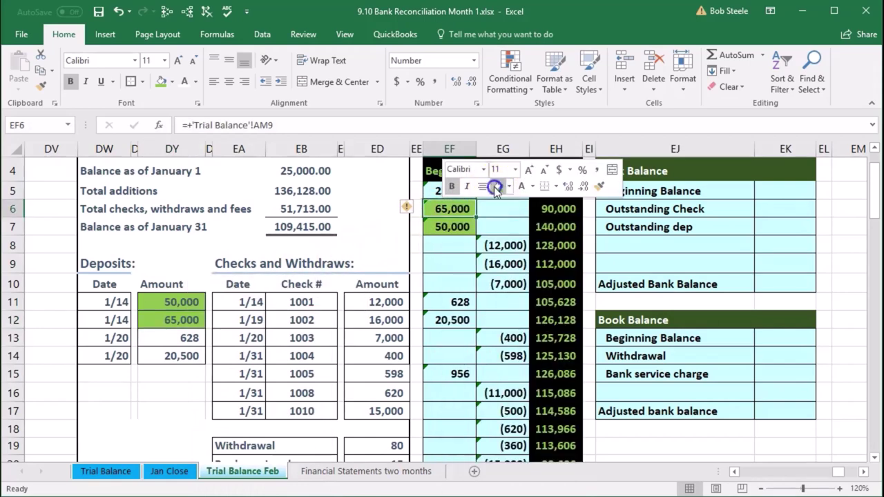
left_click(497, 186)
- Highlight the 628 deposit in light green on both the bank statement (DY13) and the book side (EF11)
left_click(188, 337)
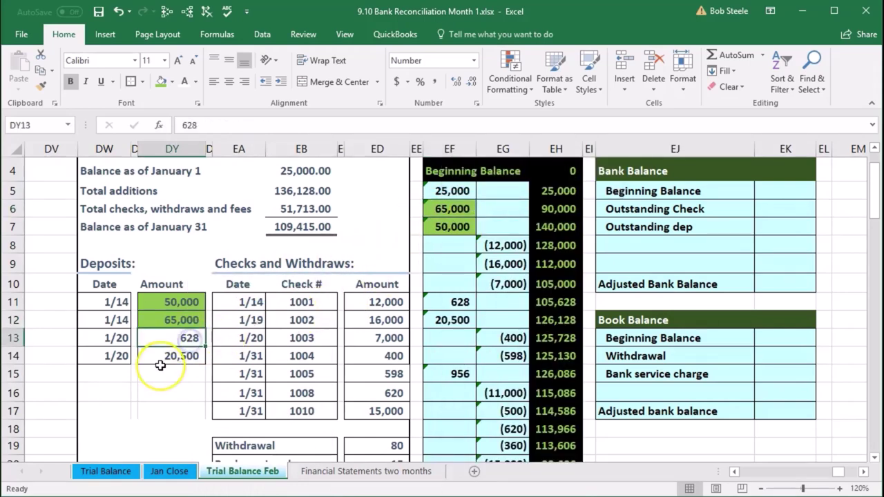
right_click(185, 340)
left_click(221, 376)
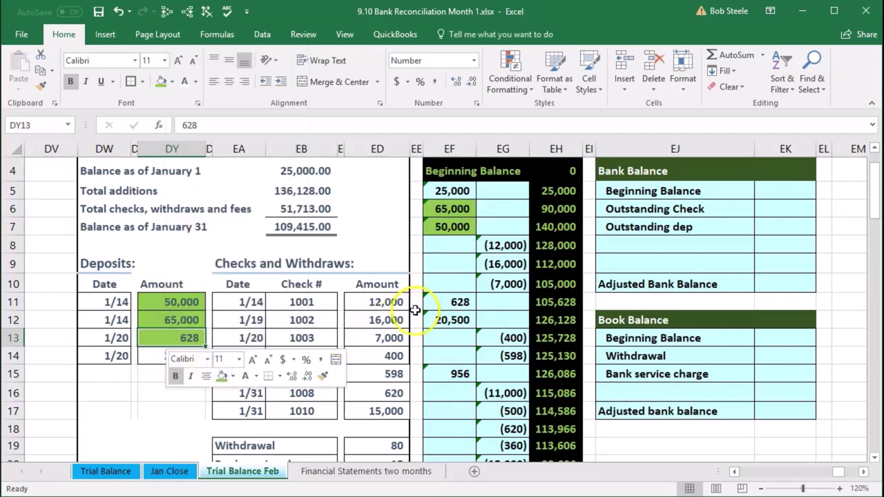
left_click(442, 297)
right_click(443, 298)
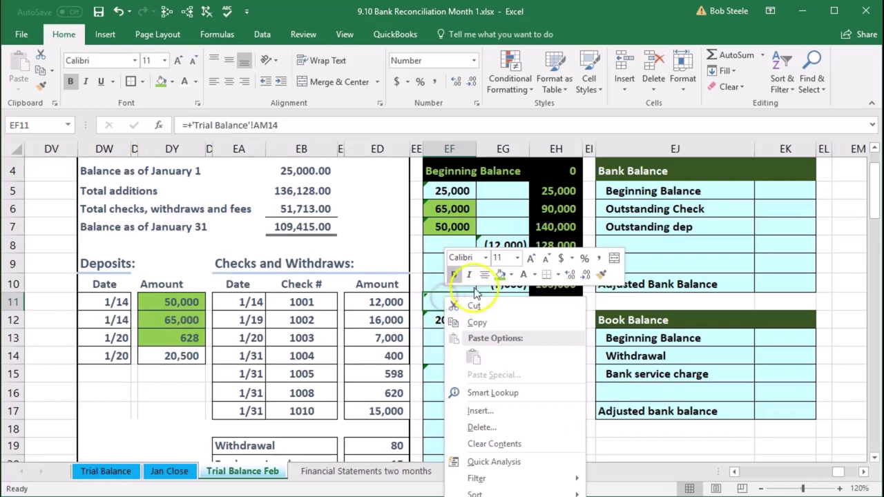
left_click(495, 274)
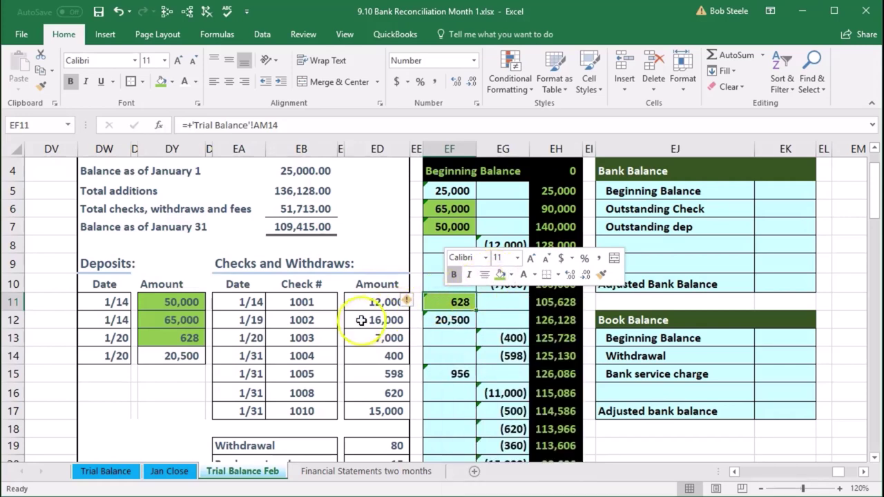
- Apply the light green fill to the 20,500 deposit in DY14 and its matching book entry in EF12
left_click(197, 355)
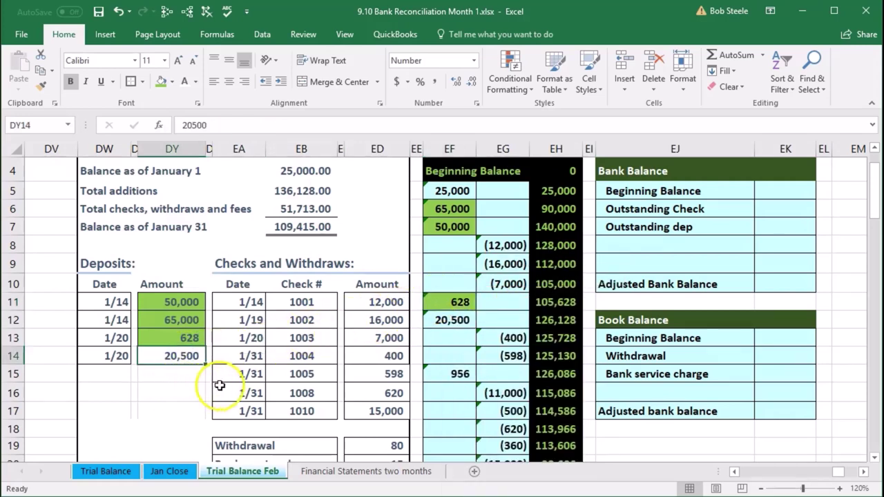
right_click(181, 355)
left_click(238, 393)
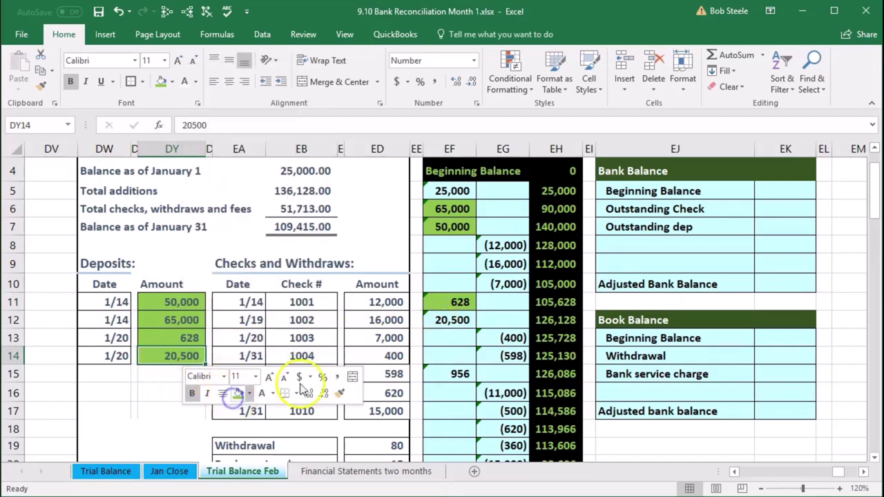
right_click(433, 319)
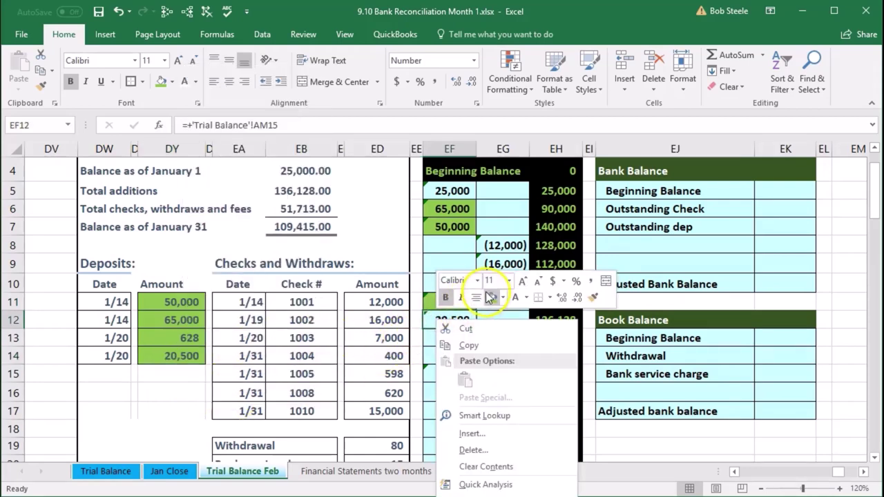
left_click(487, 290)
left_click(296, 354)
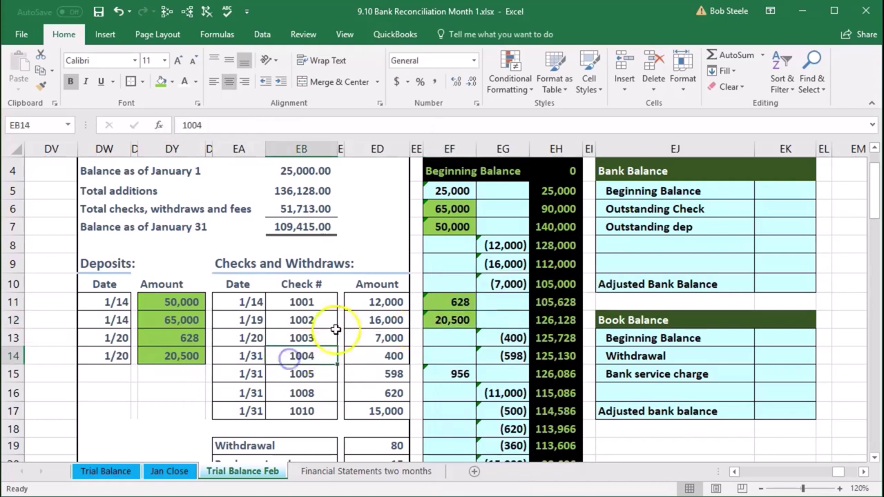
- Mark the January 1 bank balance (EB4) and the matching 25,000 book entry (EF5) with the light green fill
left_click(572, 171)
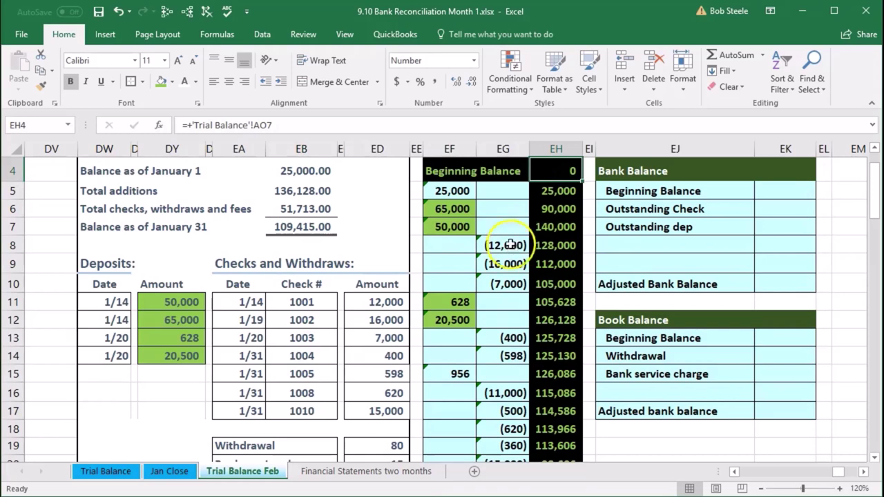
left_click(452, 191)
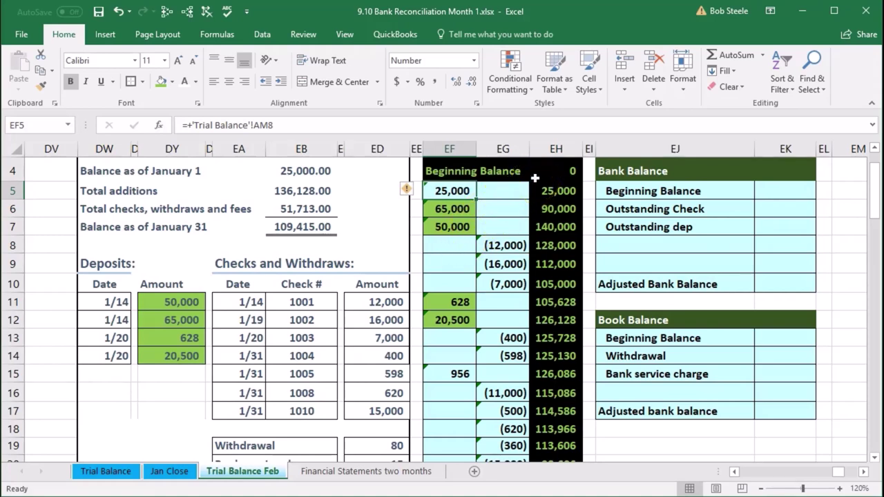
left_click(312, 172)
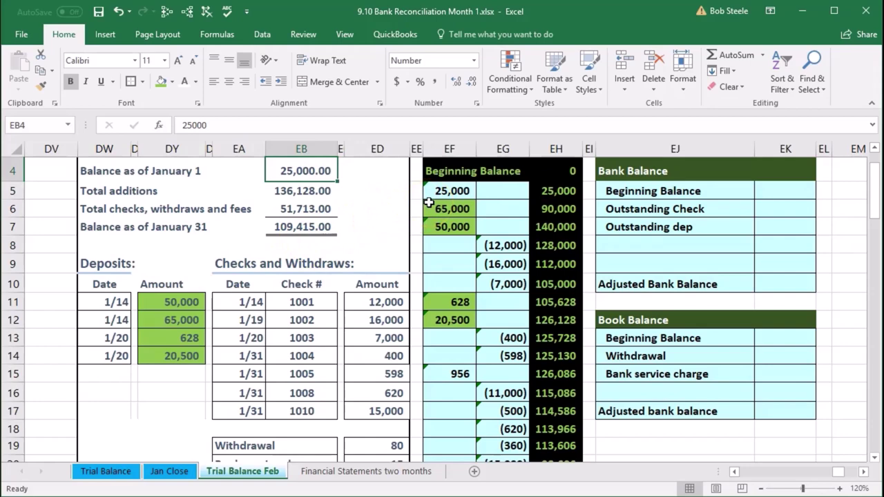
right_click(314, 171)
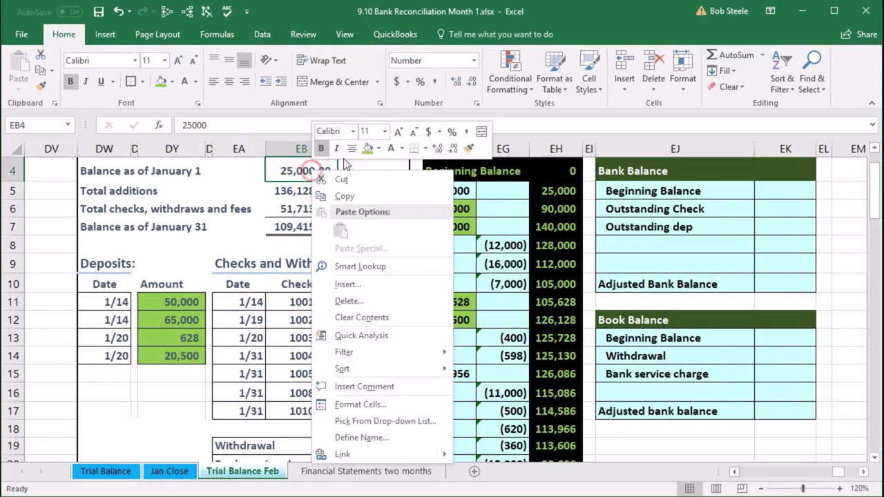
left_click(368, 148)
right_click(441, 190)
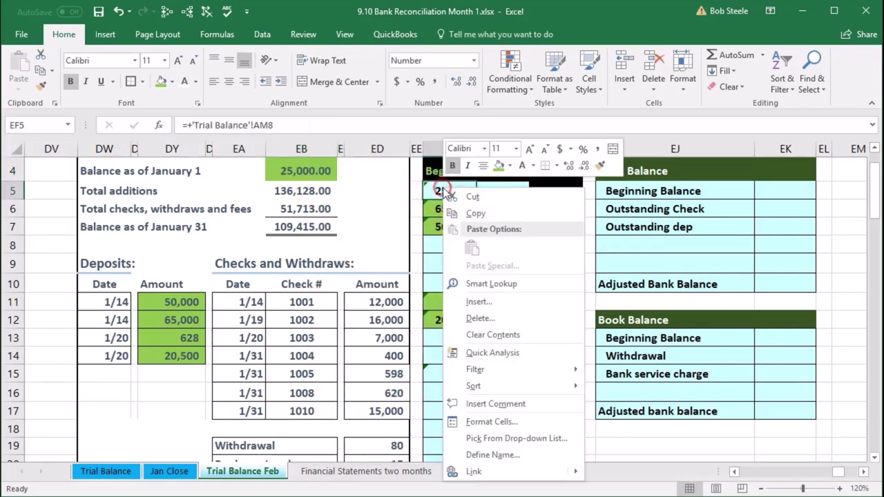
left_click(500, 165)
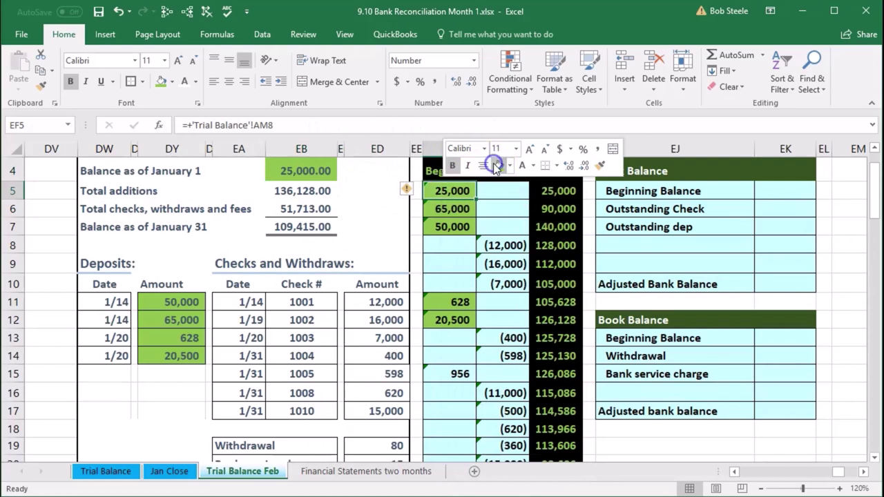
left_click(532, 241)
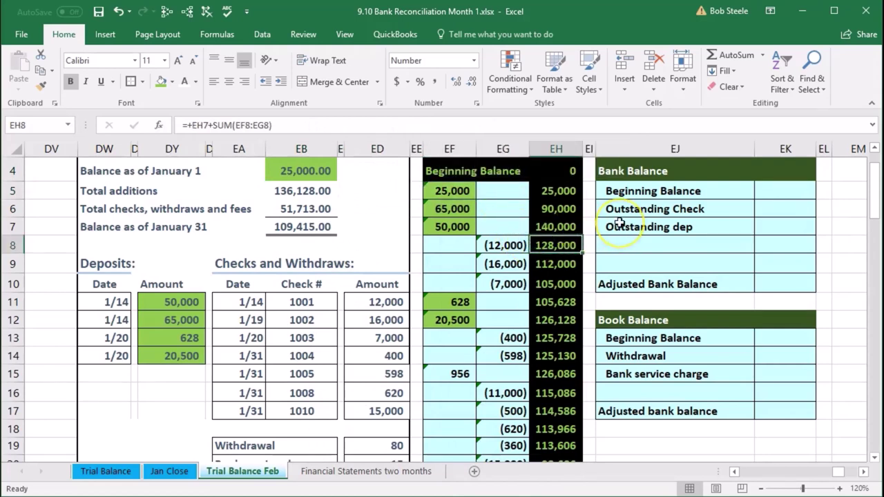
left_click(565, 192)
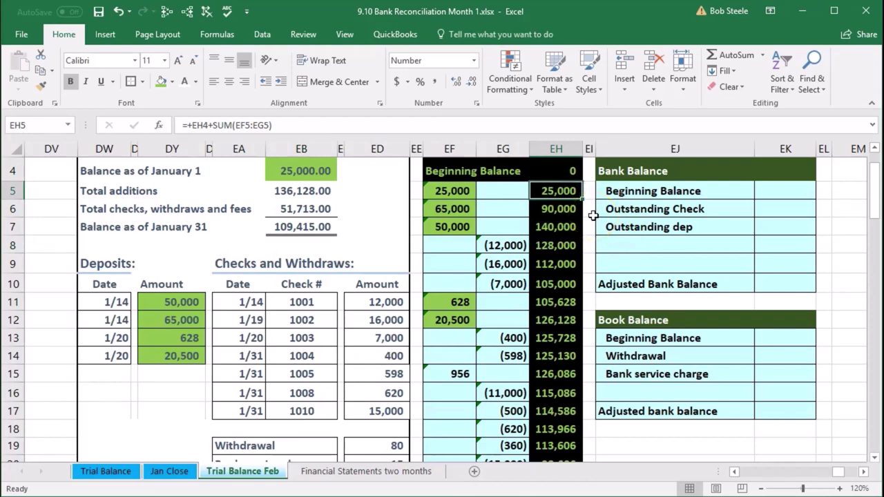
- Mark check 1001 as matched by filling its 12,000 amount in ED11 and the book entry in EG8 with light green
left_click(399, 302)
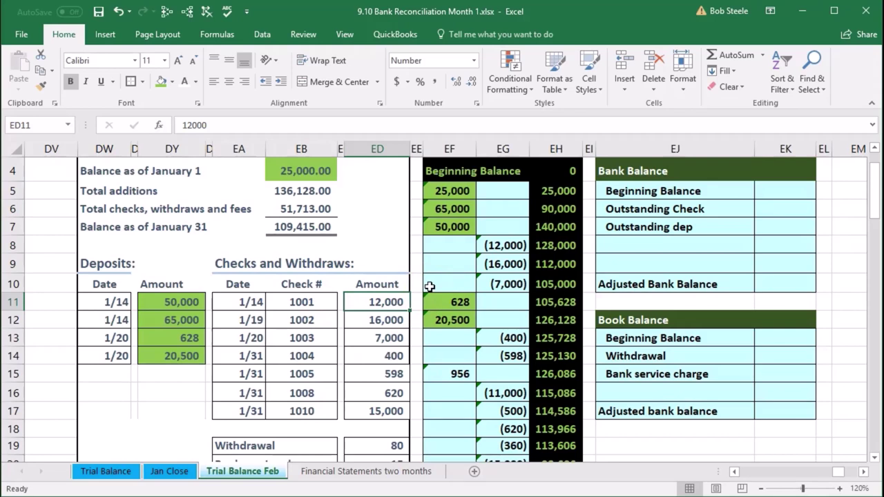
left_click(240, 302)
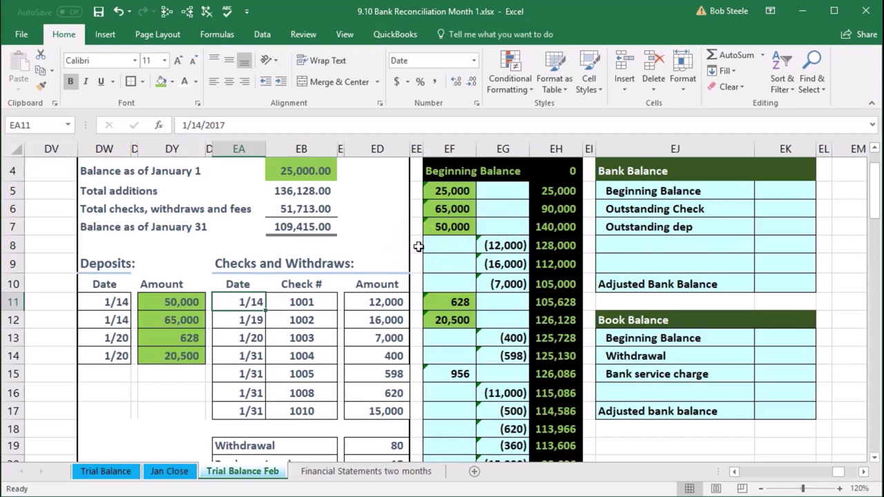
left_click(277, 298)
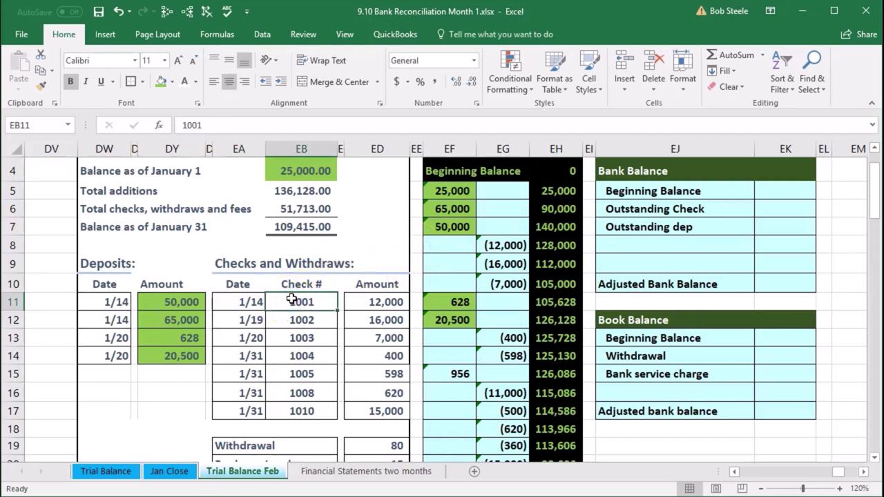
left_click(361, 300)
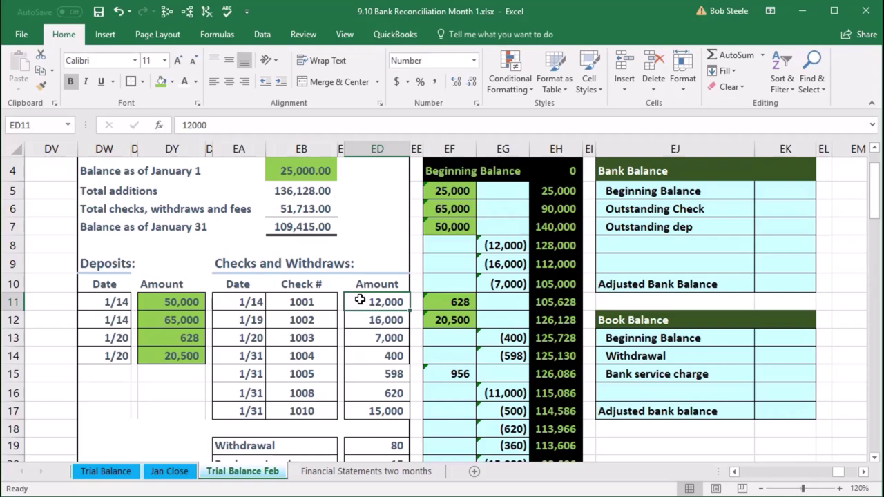
right_click(360, 299)
left_click(415, 277)
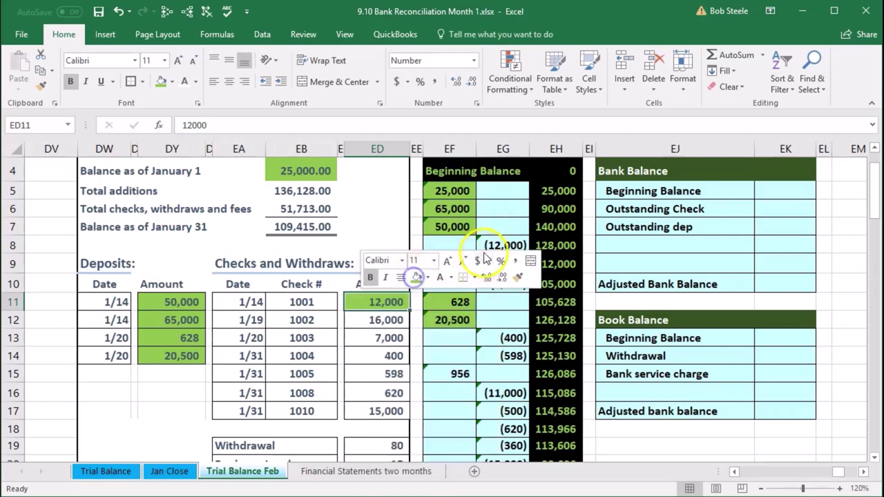
left_click(492, 246)
right_click(494, 244)
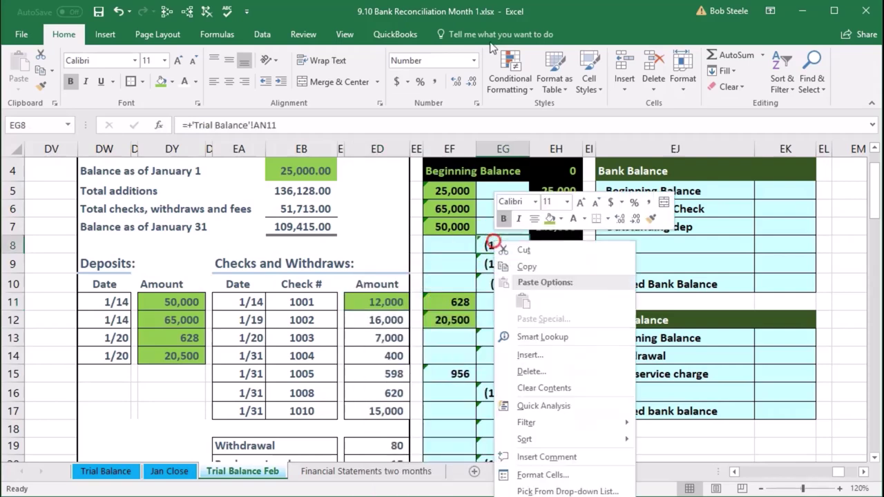
left_click(546, 218)
- Apply the light green fill to check 1002's 16,000 amount in ED12 and its matching book entry in EG9
left_click(373, 318)
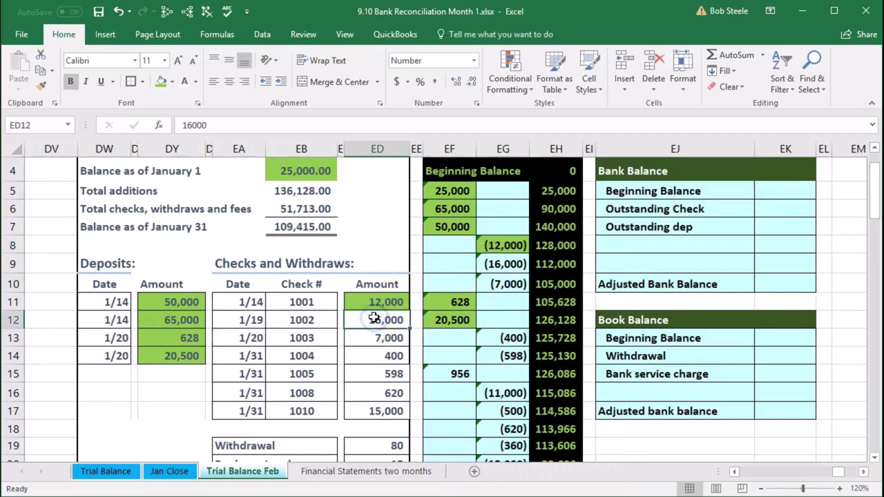
right_click(370, 320)
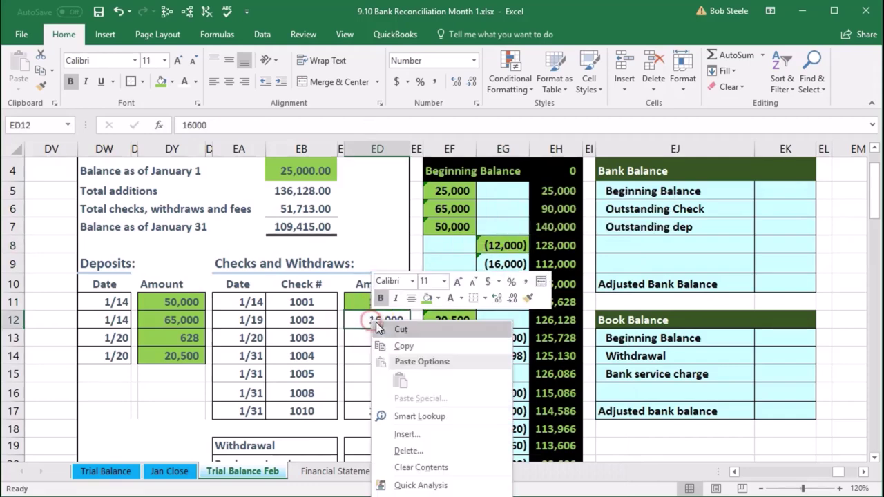
left_click(426, 298)
left_click(505, 263)
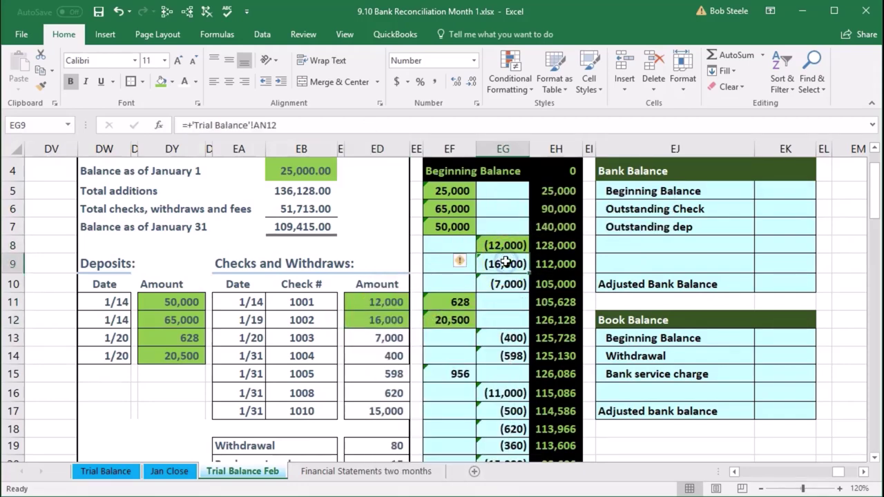
right_click(505, 263)
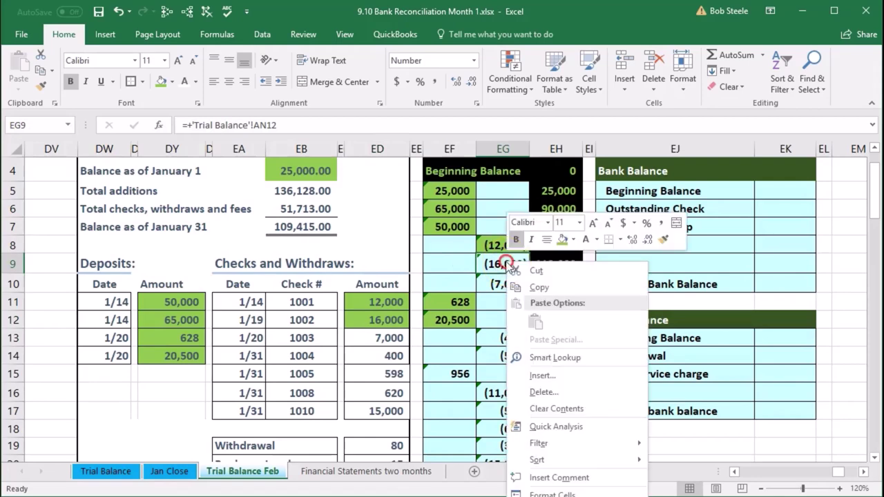
left_click(562, 241)
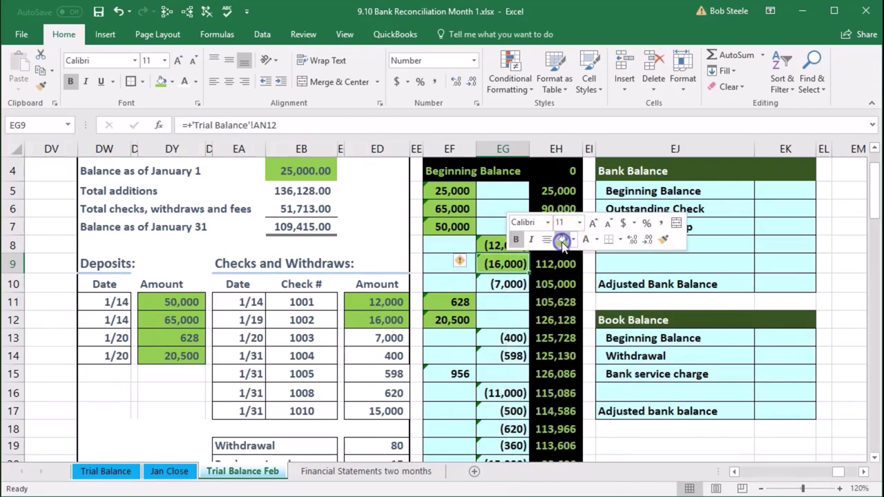
- Highlight check 1003's 7,000 amount in light green on both the bank statement (ED13) and the book side (EG10)
left_click(359, 336)
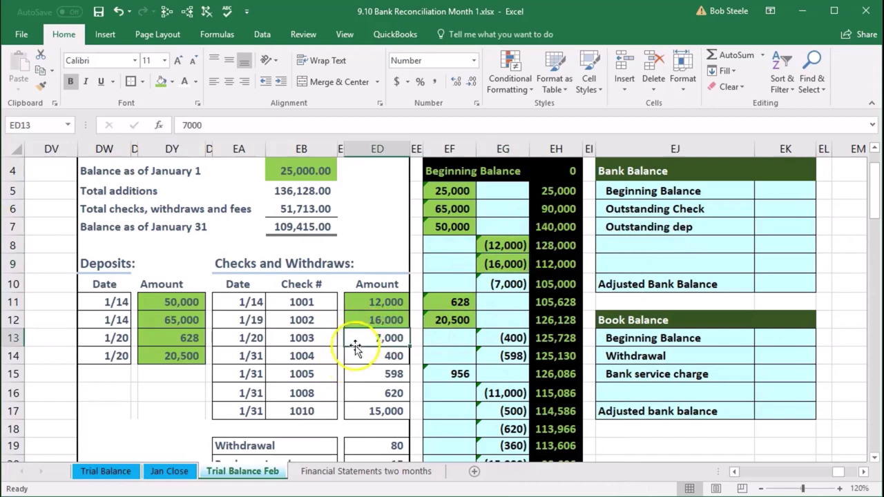
right_click(356, 340)
left_click(414, 381)
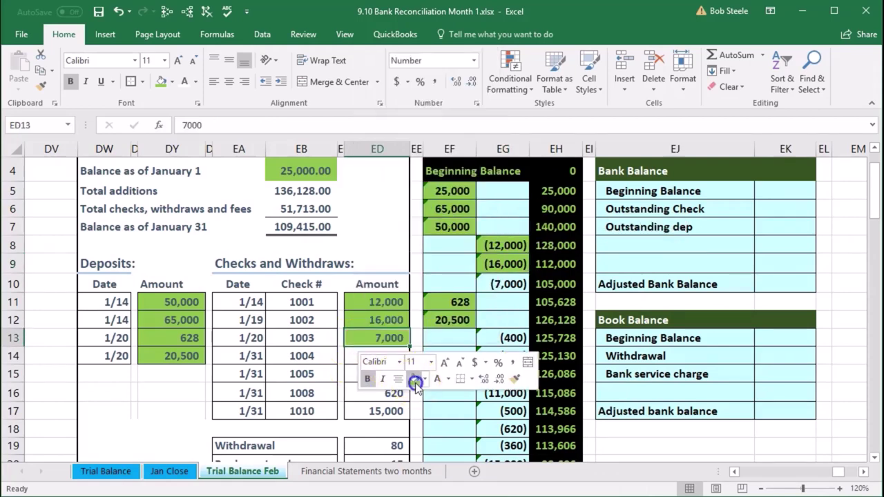
right_click(490, 283)
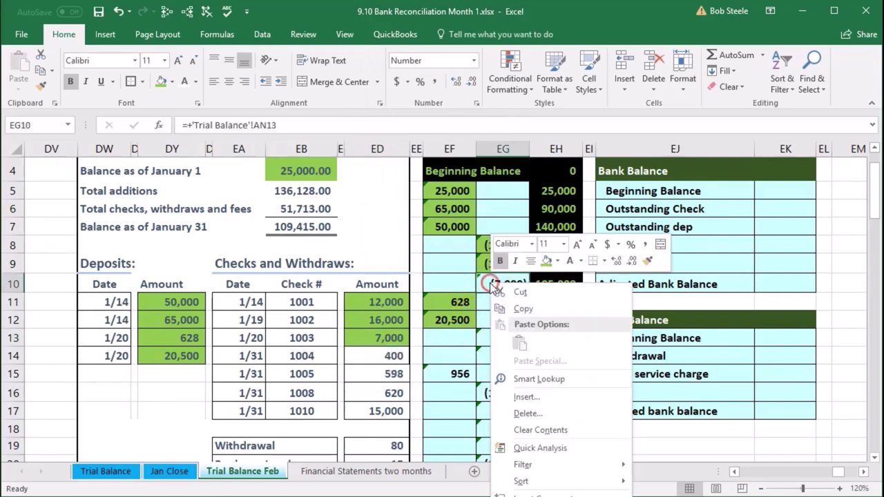
left_click(548, 260)
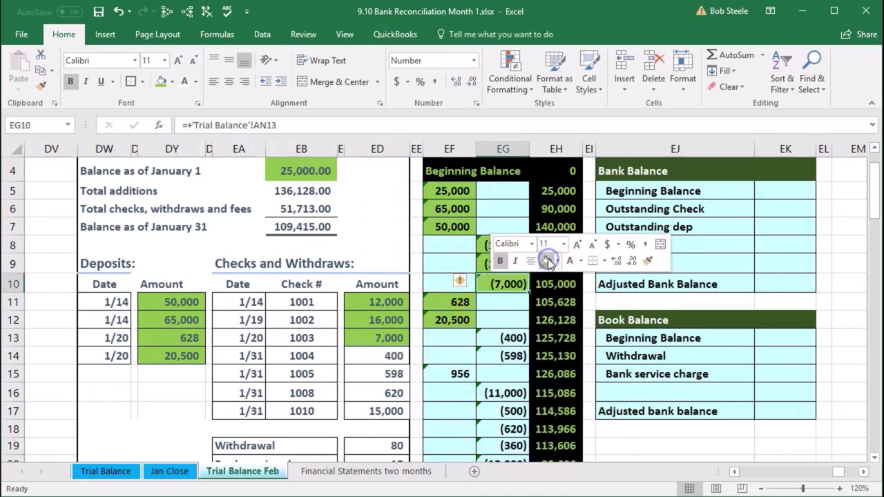
- Mark the 400 check 1004 as matched by filling ED14 and the book entry in EG13 with light green
left_click(374, 353)
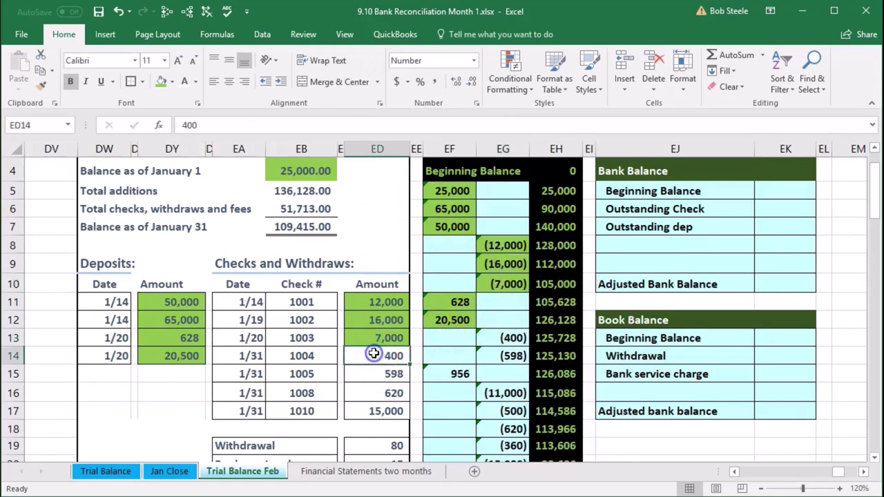
right_click(374, 354)
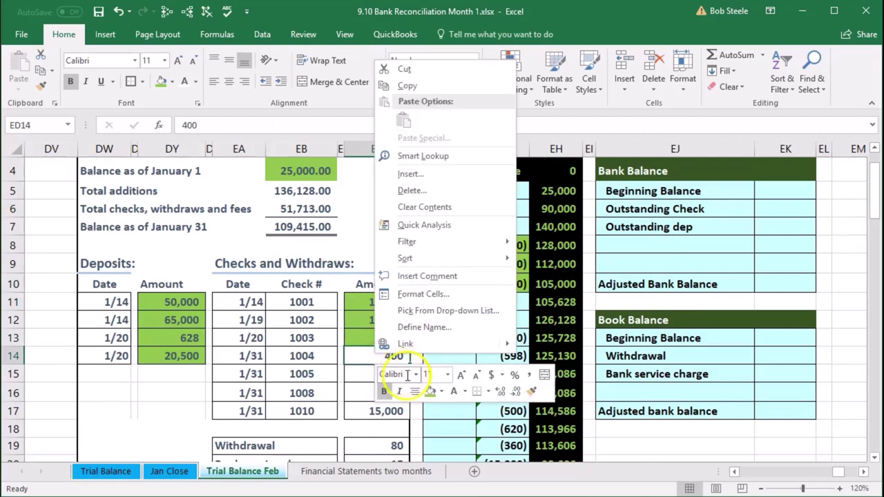
left_click(429, 391)
left_click(507, 339)
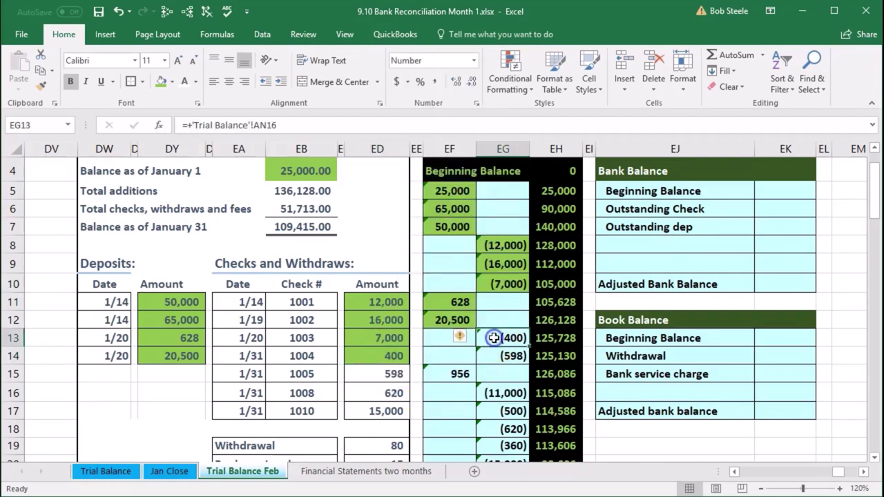
right_click(507, 338)
left_click(546, 373)
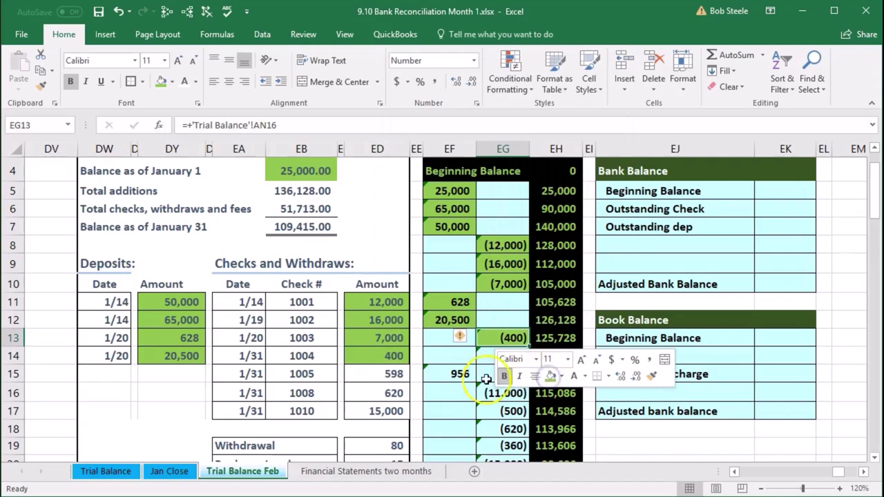
- Apply the light green fill to check 1005's 598 amount in ED15 and its matching book entry in EG14
left_click(364, 375)
right_click(365, 376)
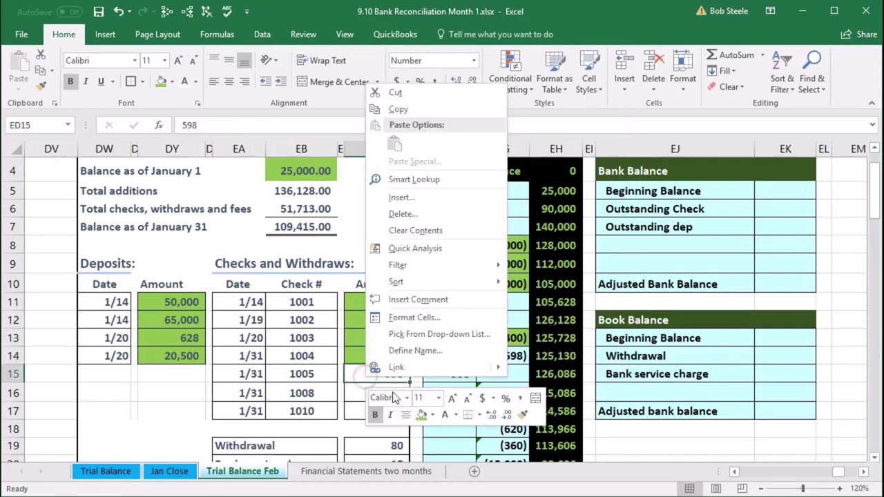
left_click(419, 412)
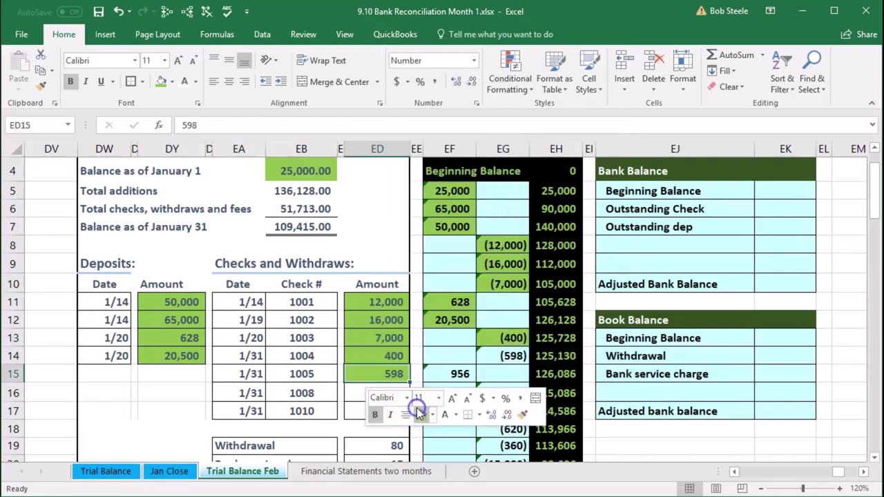
left_click(491, 356)
right_click(491, 358)
left_click(547, 397)
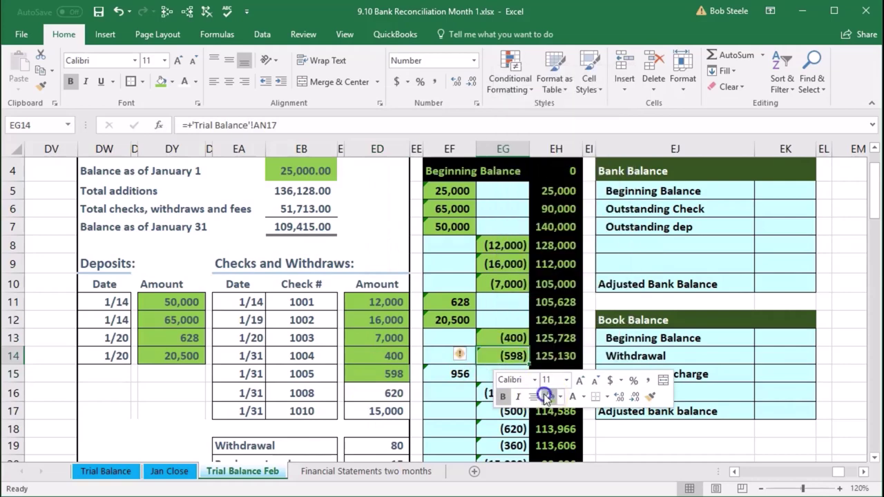
- Highlight the 620 check 1008 in light green on both the bank statement (ED16) and the book side (EG18)
left_click(373, 393)
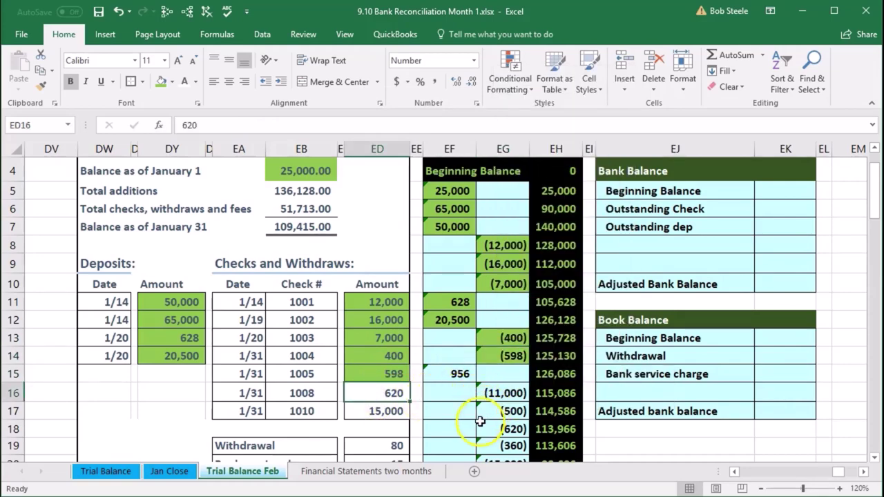
right_click(381, 394)
left_click(433, 432)
left_click(430, 375)
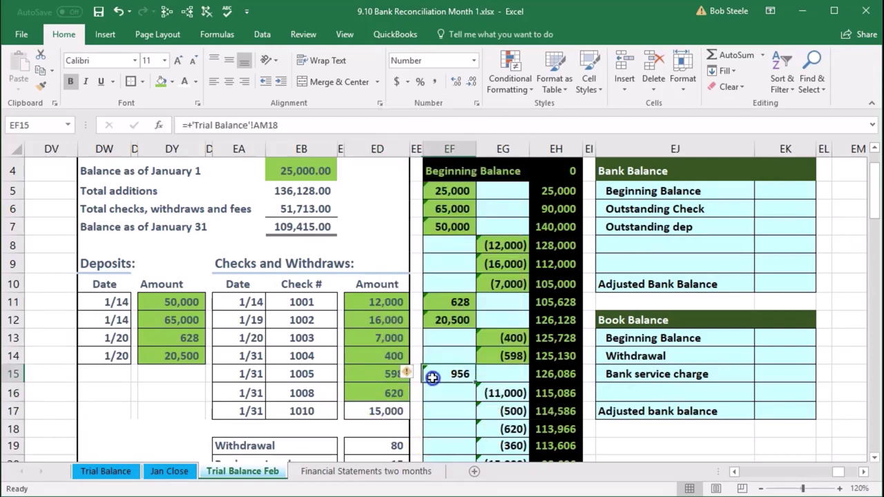
left_click(487, 430)
right_click(487, 431)
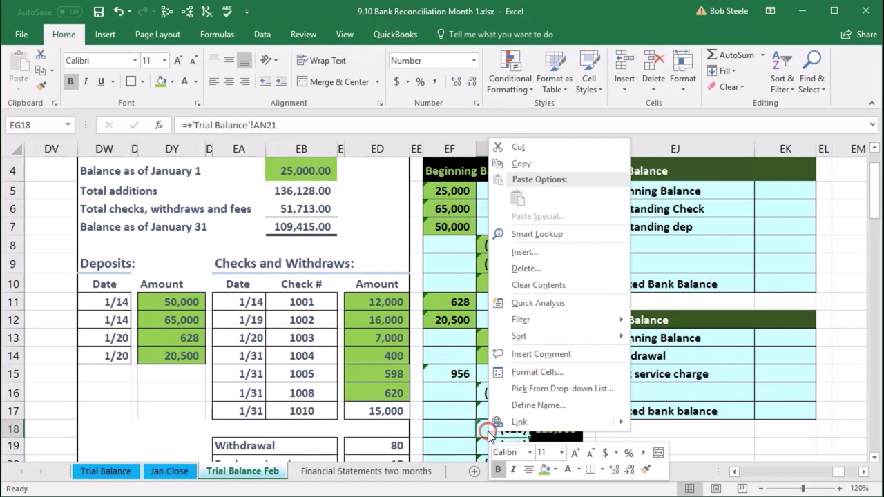
left_click(545, 469)
- Mark check 1010 as matched by filling its 15,000 amount in ED17 and the book entry in EG20 with light green
left_click(388, 412)
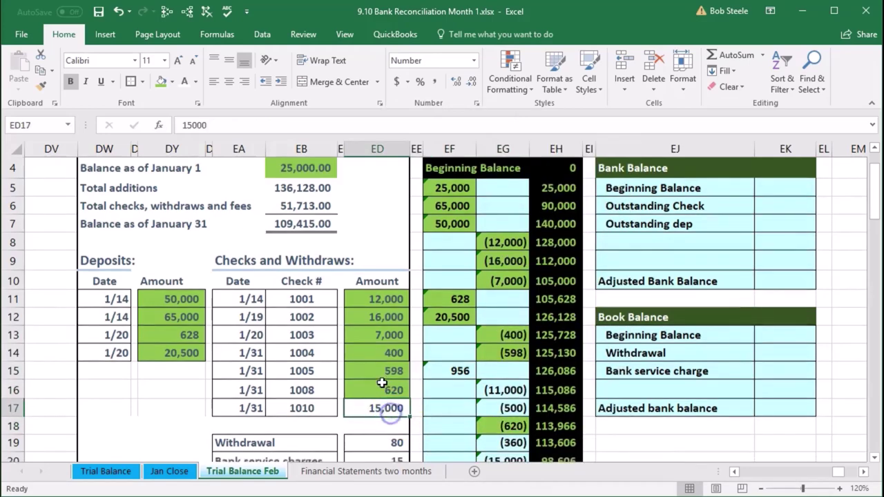
scroll(388, 412, "down", 1)
right_click(370, 360)
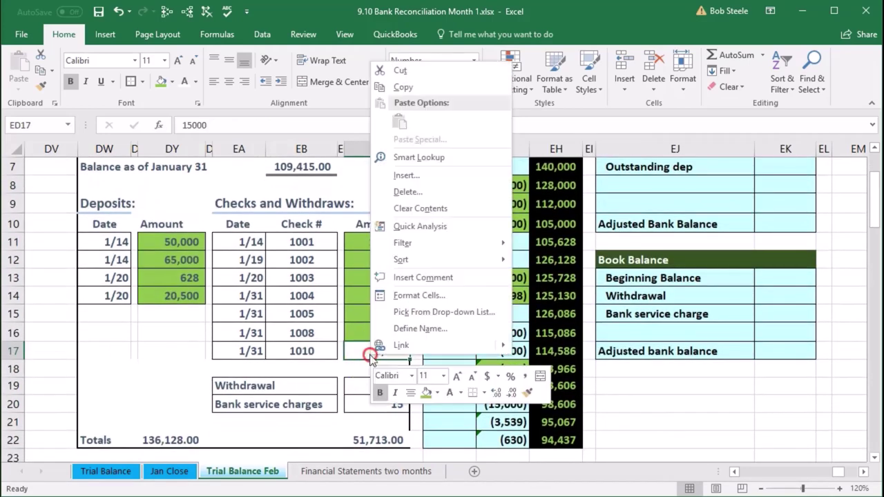
left_click(424, 393)
left_click(438, 422)
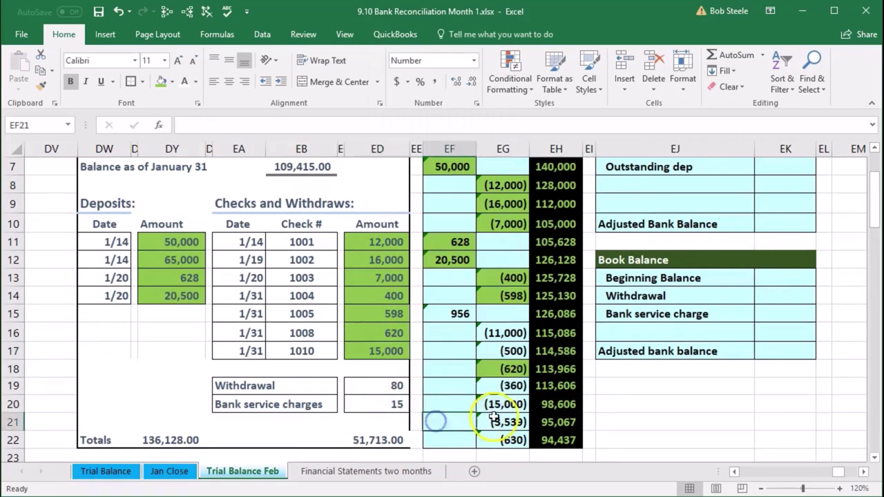
left_click(491, 405)
right_click(498, 406)
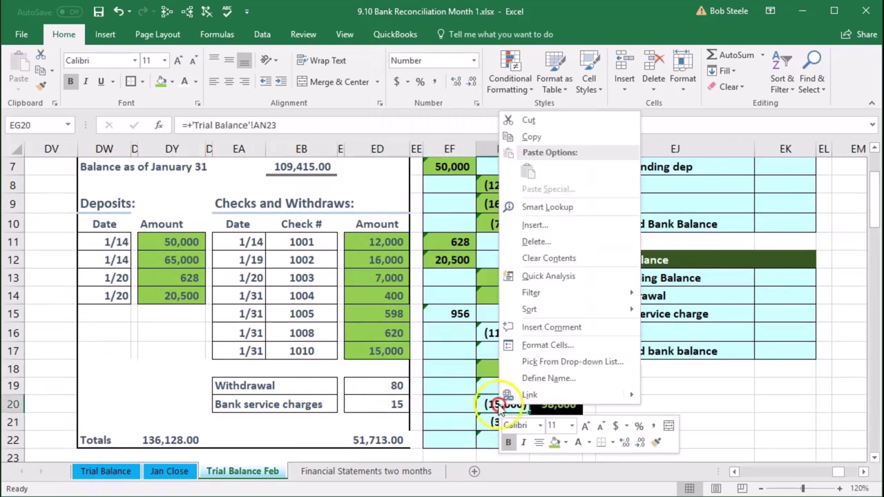
left_click(552, 443)
left_click(449, 418)
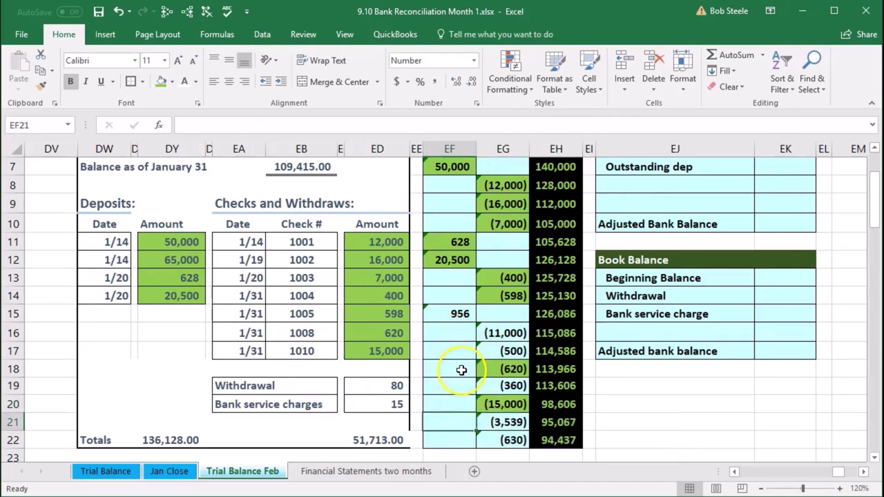
- Flag the bank statement's unmatched 80 withdrawal and 15 service charge in ED19:ED20 with a yellow fill
left_click(390, 381)
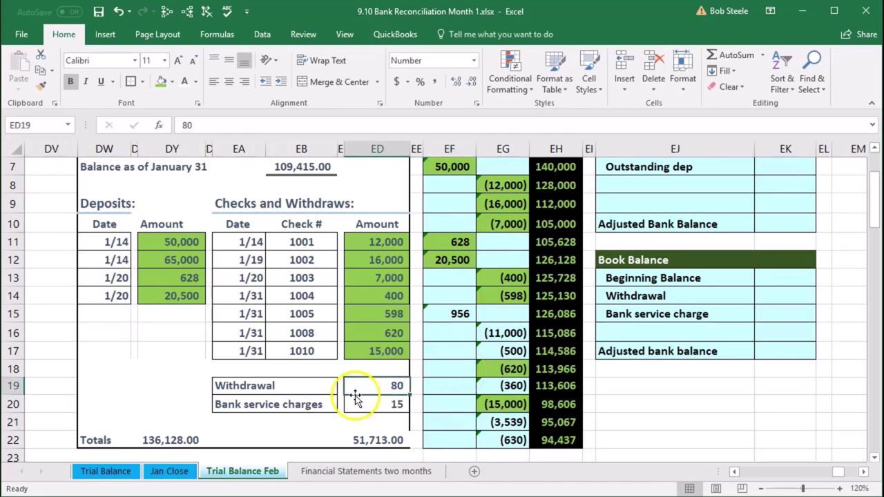
scroll(408, 381, "up", 1)
scroll(410, 381, "down", 1)
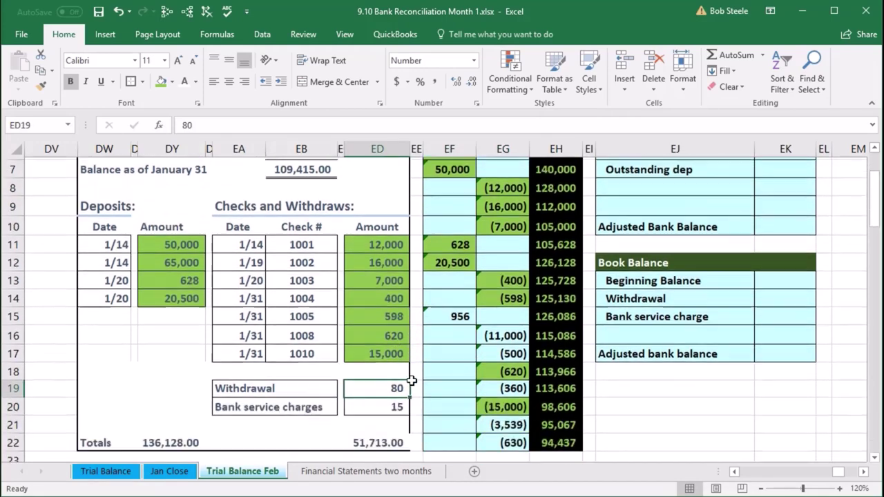
left_click(377, 402)
scroll(445, 392, "up", 1)
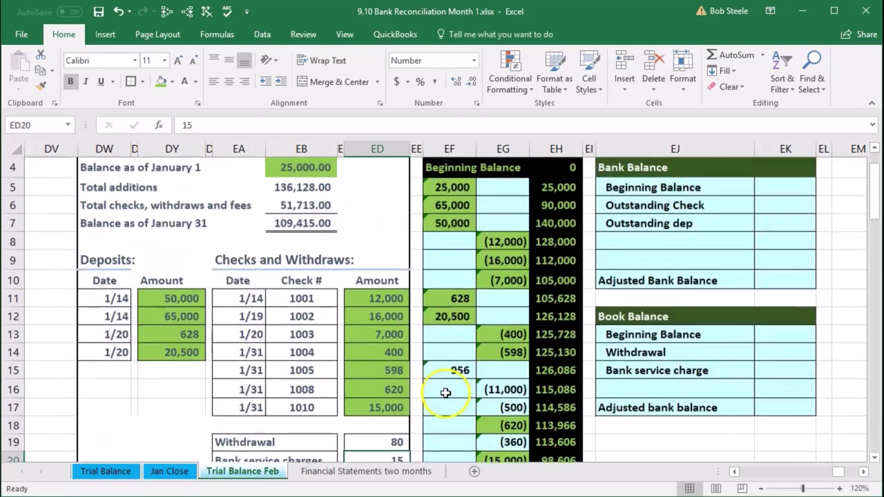
scroll(457, 337, "down", 1)
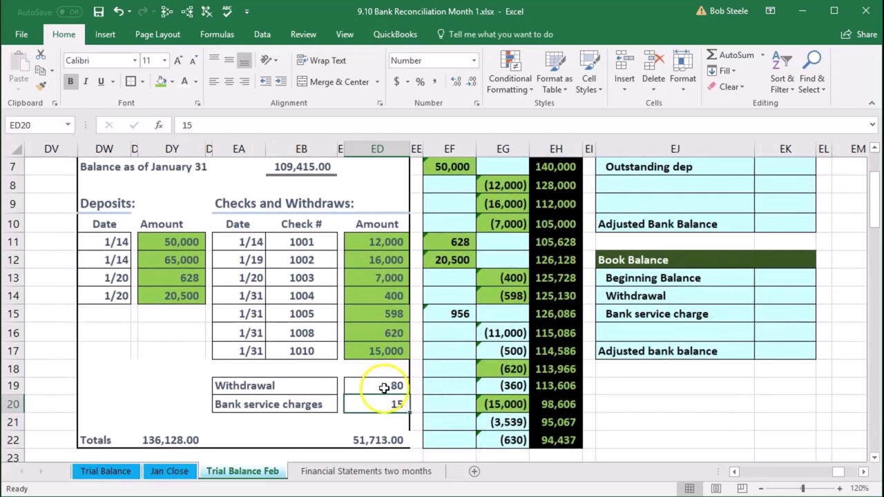
left_click_drag(391, 385, 378, 403)
right_click(379, 403)
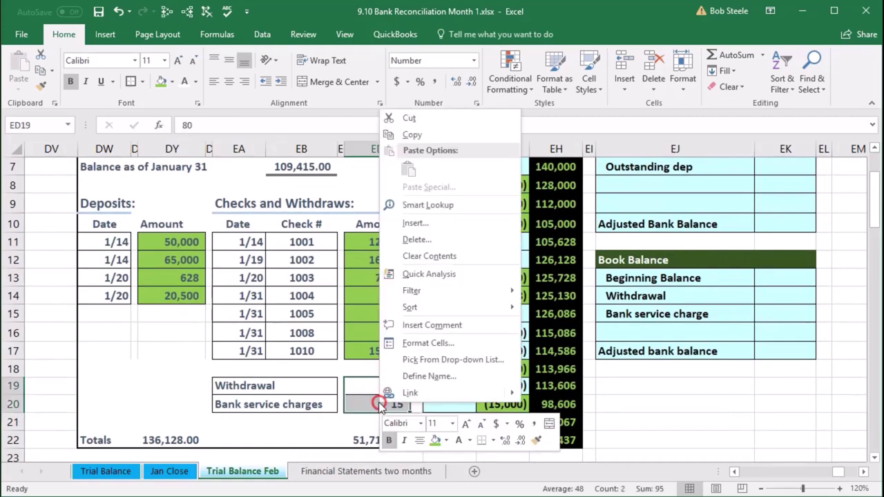
left_click(446, 441)
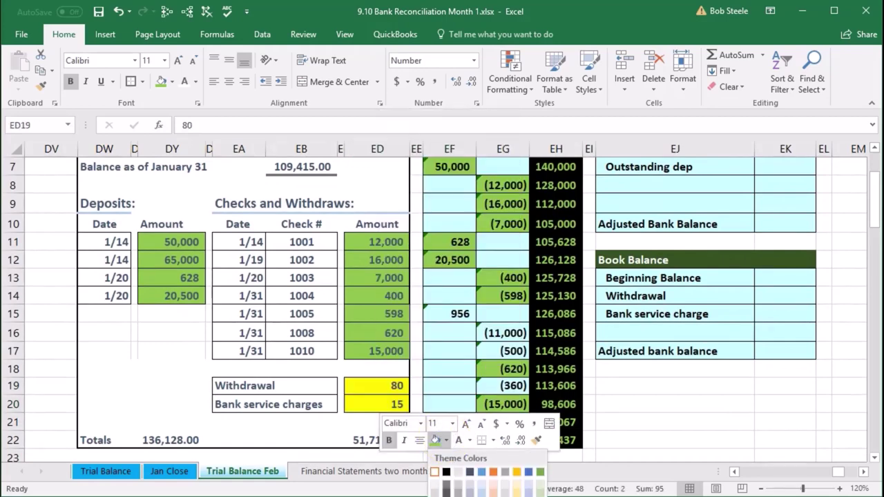
left_click(470, 494)
left_click(316, 427)
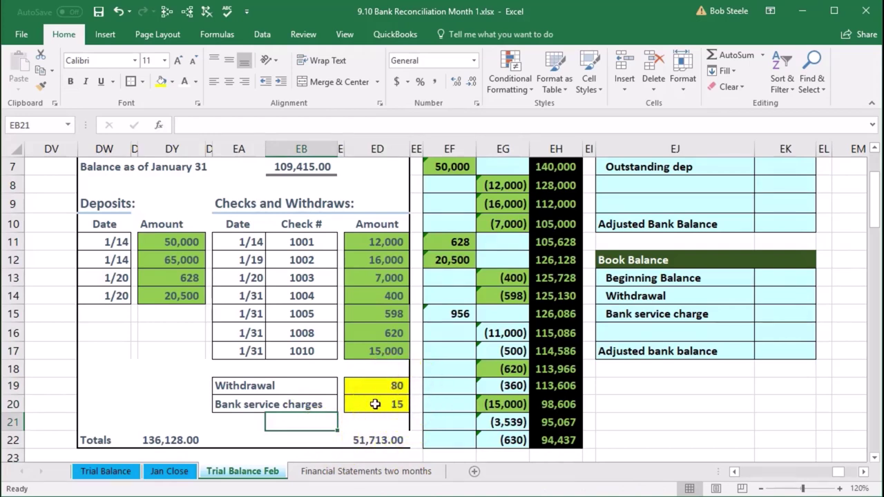
- Fill the unmatched 956 deposit in EF15 of the checking account with yellow
scroll(387, 388, "up", 1)
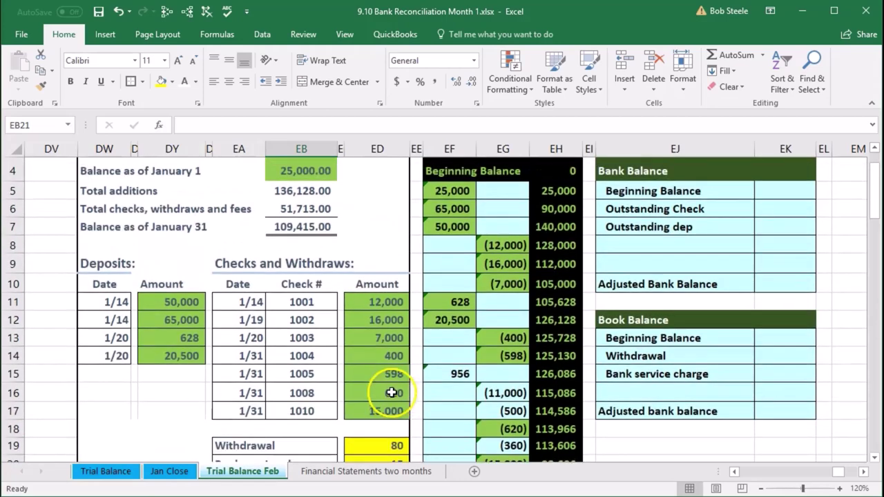
left_click(450, 372)
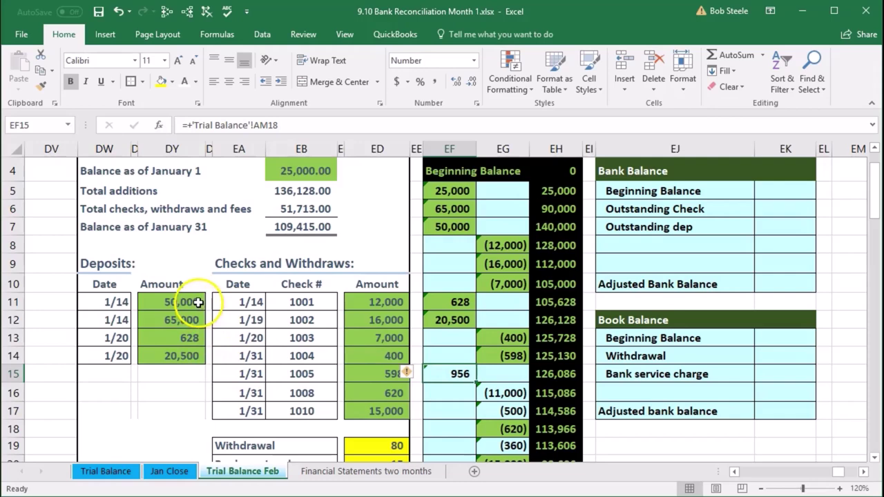
right_click(457, 375)
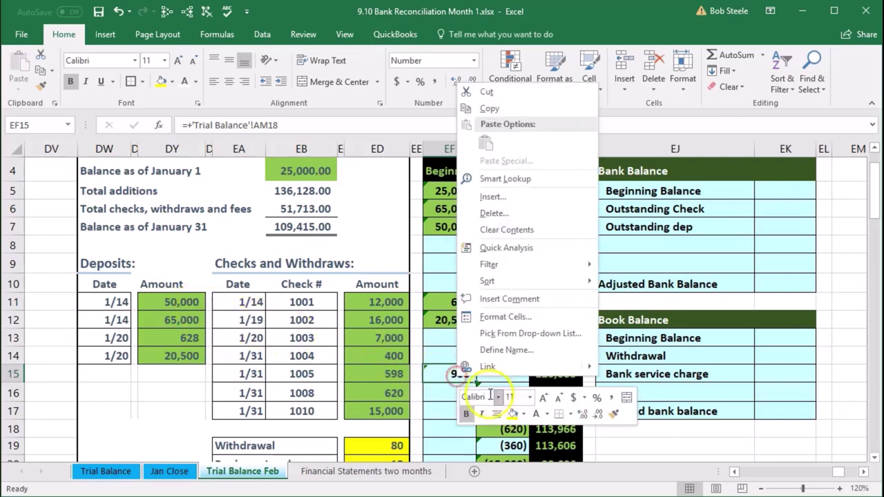
left_click(512, 415)
left_click(445, 428)
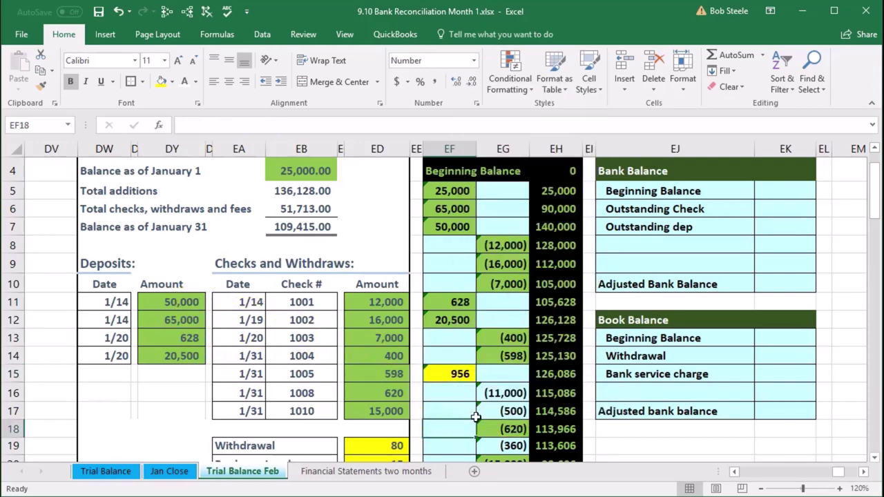
- Highlight the outstanding 11,000 and 500 checks in EG16 and EG17 of the books in yellow
left_click(495, 392)
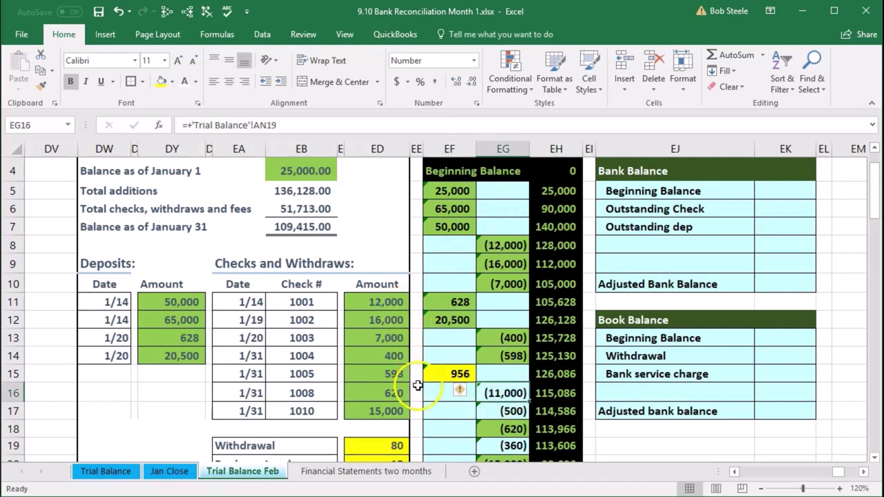
right_click(507, 392)
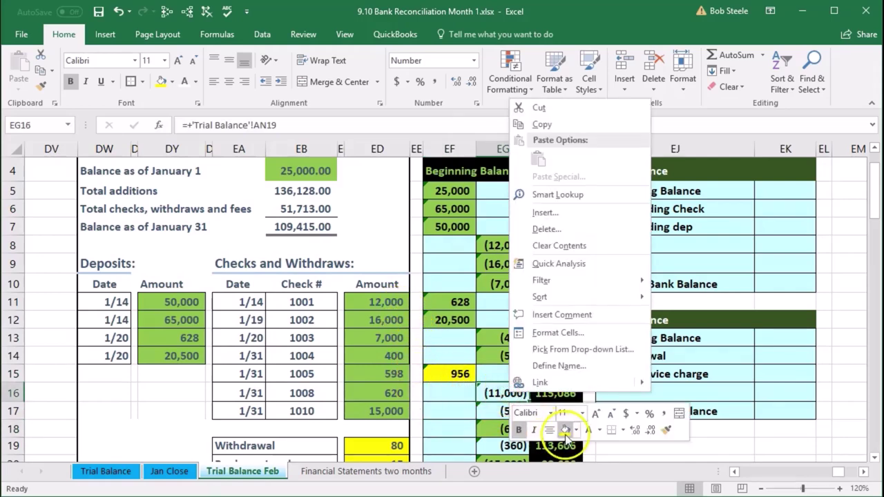
left_click(565, 429)
left_click(493, 411)
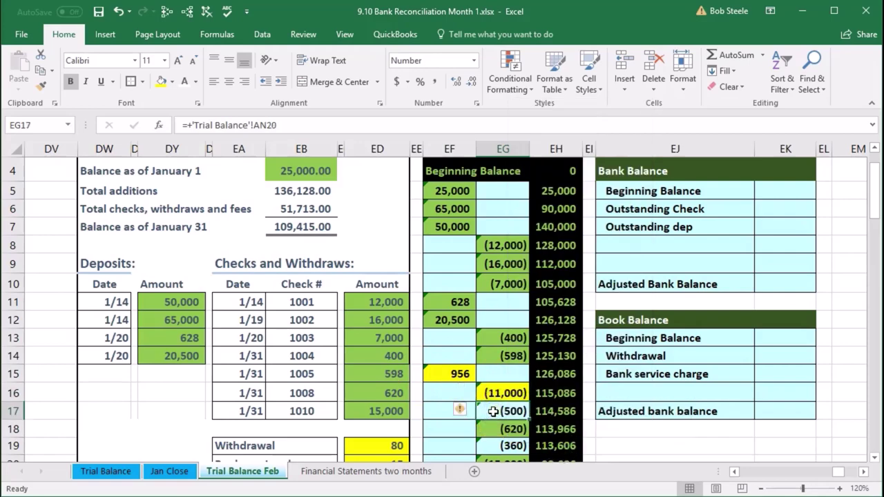
scroll(410, 353, "down", 1)
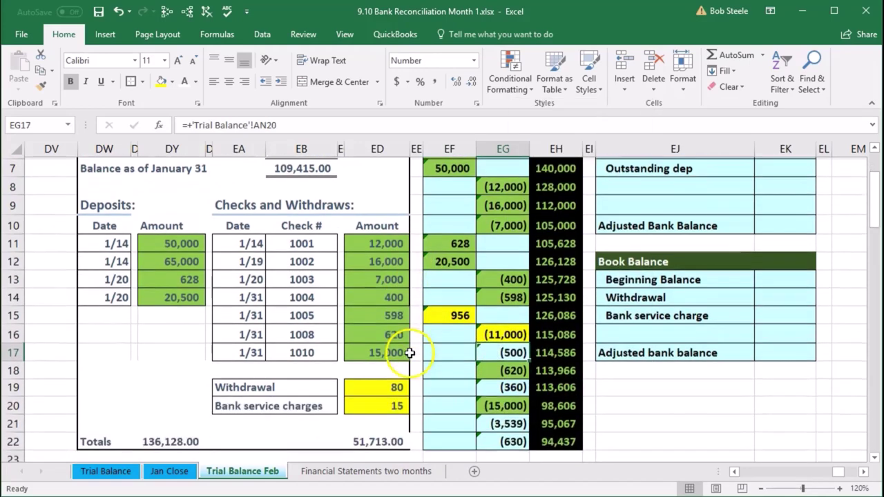
right_click(492, 351)
left_click(543, 387)
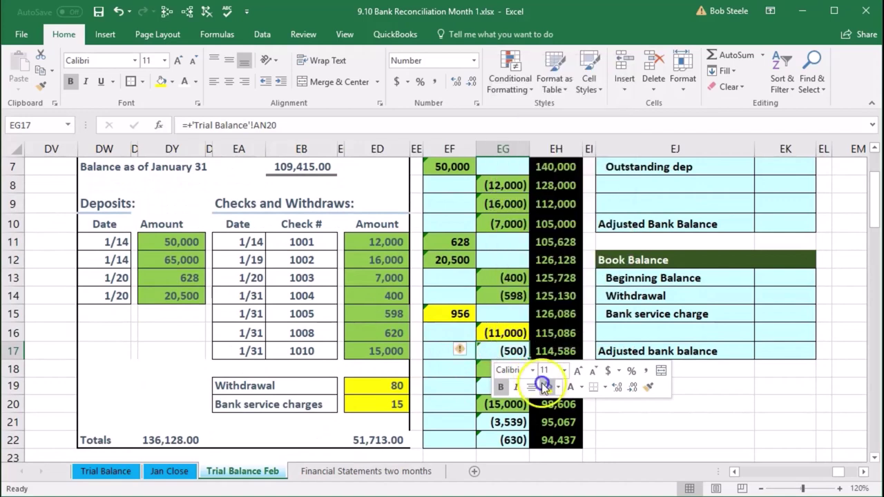
- Mark the unmatched 360 check in EG19 as outstanding with the yellow fill
left_click(489, 384)
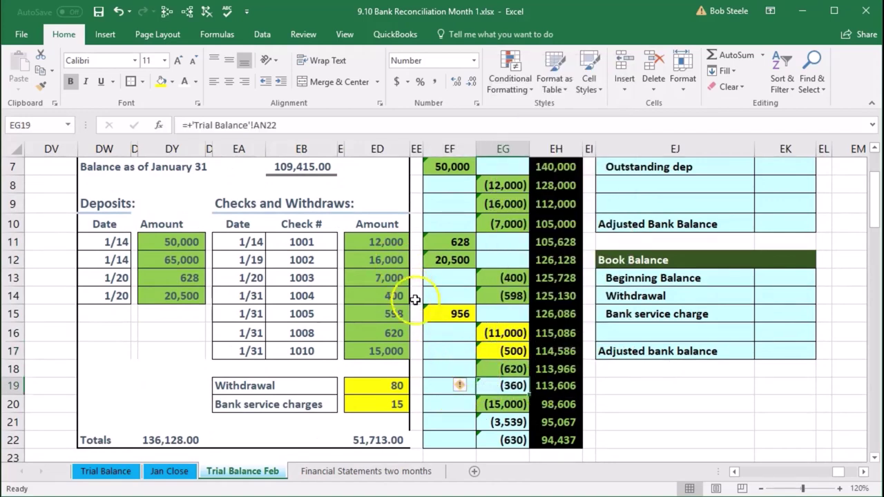
right_click(490, 386)
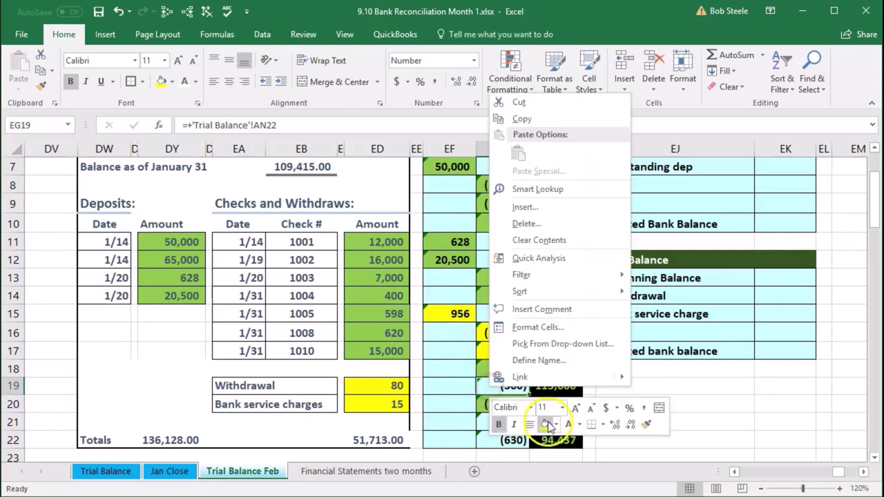
left_click(549, 426)
left_click(435, 421)
- Apply the yellow fill to the outstanding 3,539 and 630 checks in EG21:EG22
left_click(498, 429)
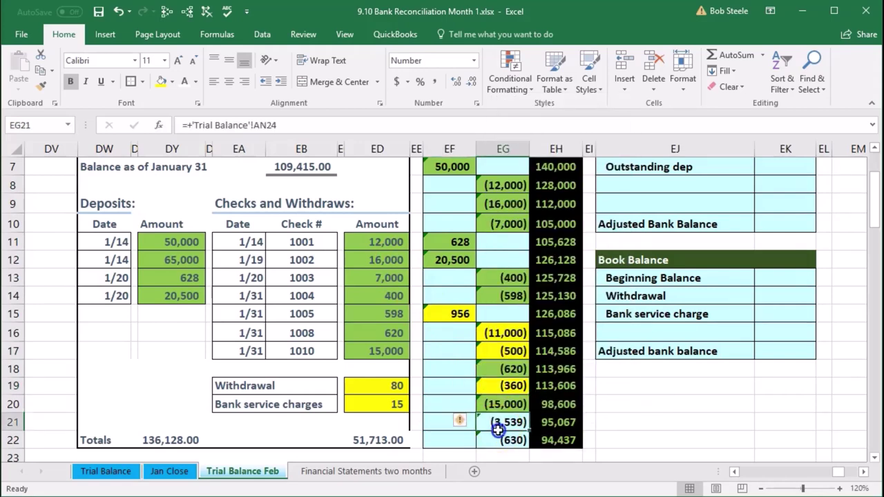
left_click_drag(498, 429, 500, 442)
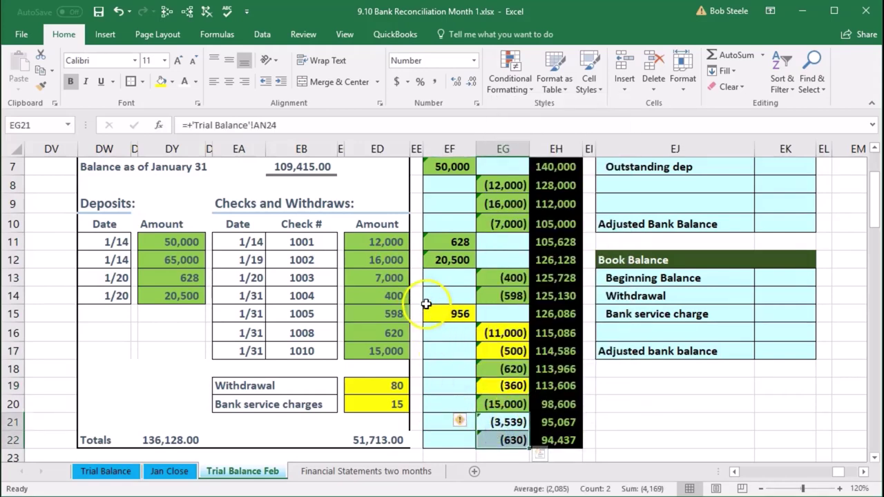
right_click(499, 422)
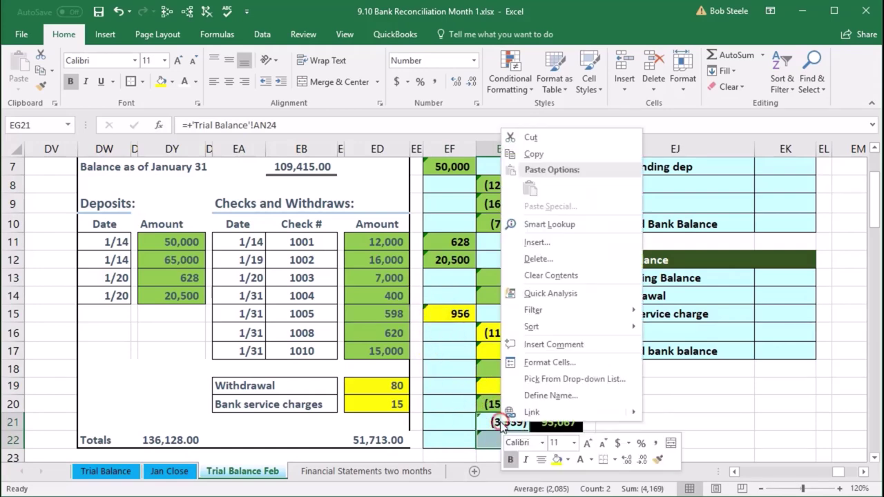
left_click(555, 460)
left_click(438, 385)
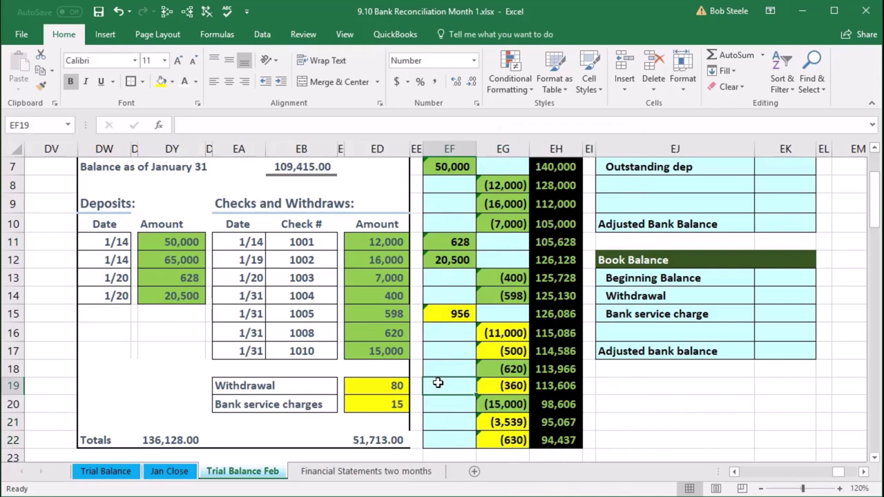
- Review the yellow unmatched book entries and the Bank Balance and Book Balance sections of the January 31 reconciliation
left_click(439, 371)
left_click(437, 354)
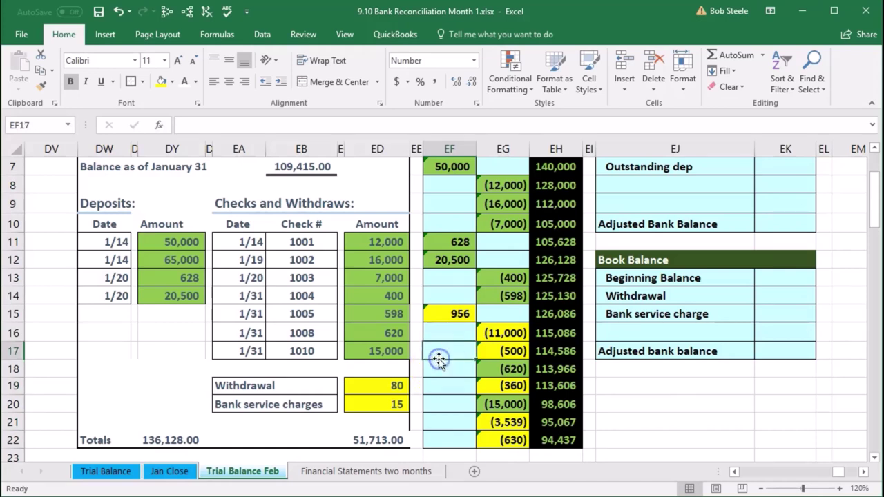
left_click(444, 317)
key("F4")
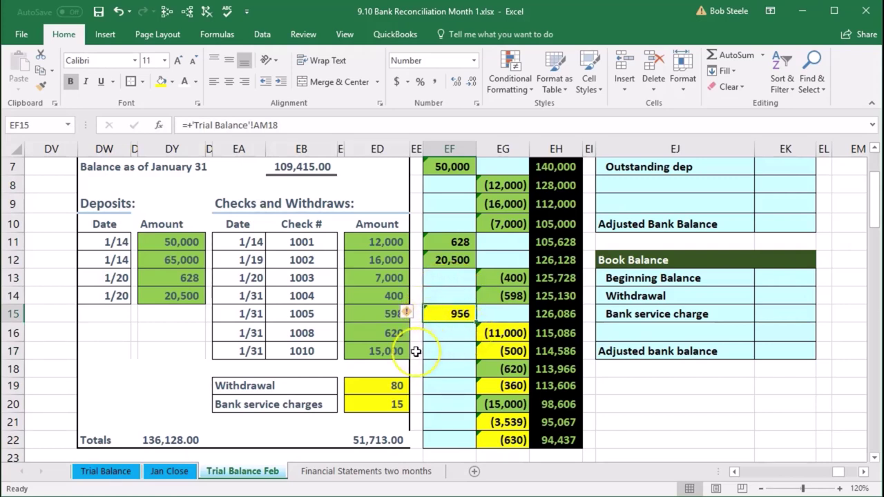
left_click_drag(494, 335, 502, 351)
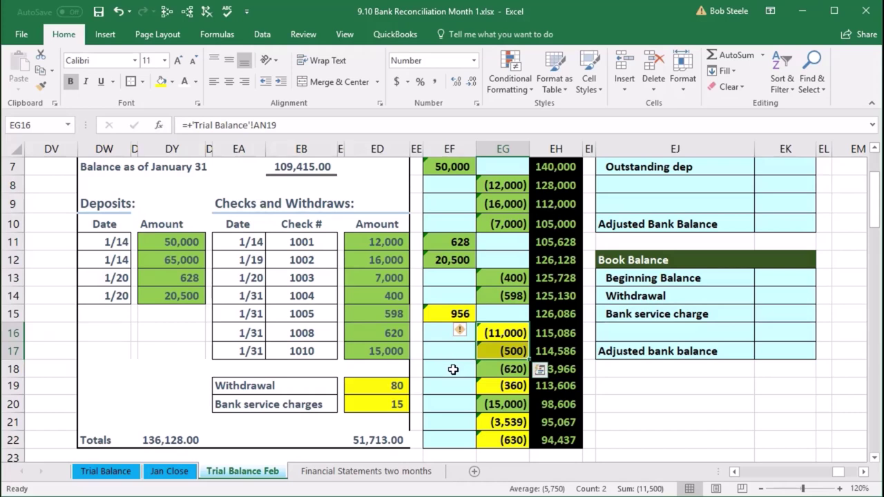
left_click(453, 369)
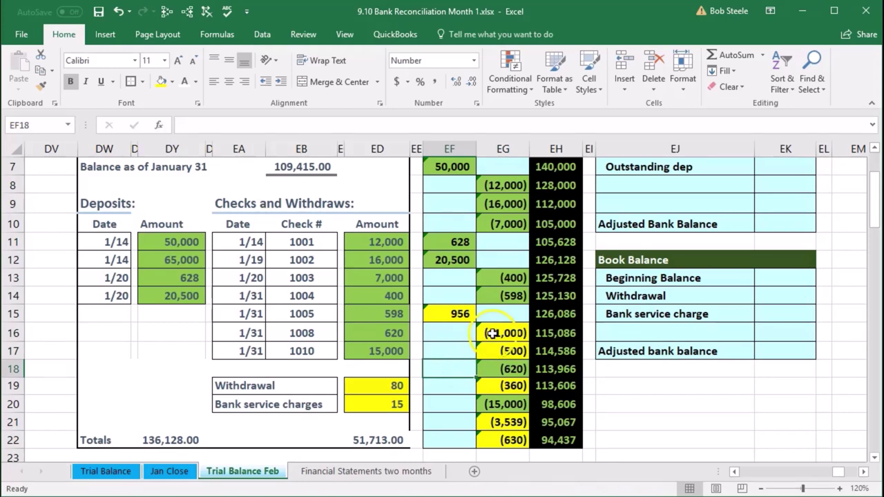
left_click_drag(496, 333, 501, 350)
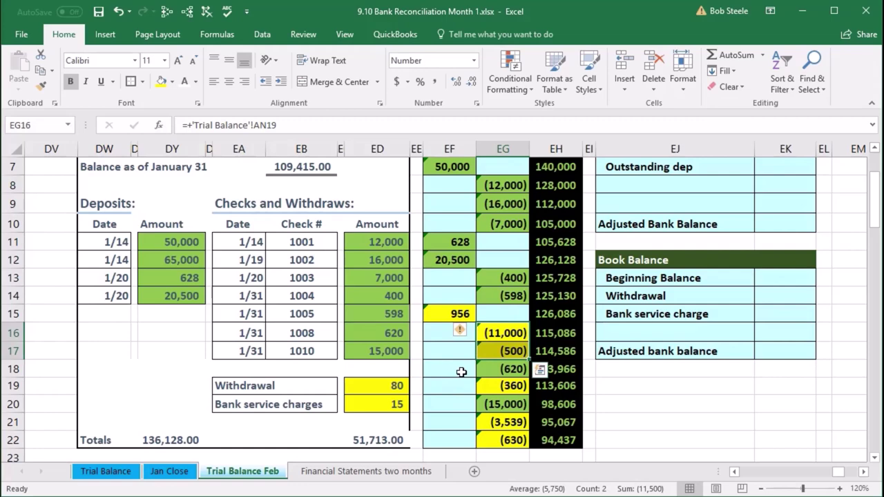
scroll(435, 325, "up", 1)
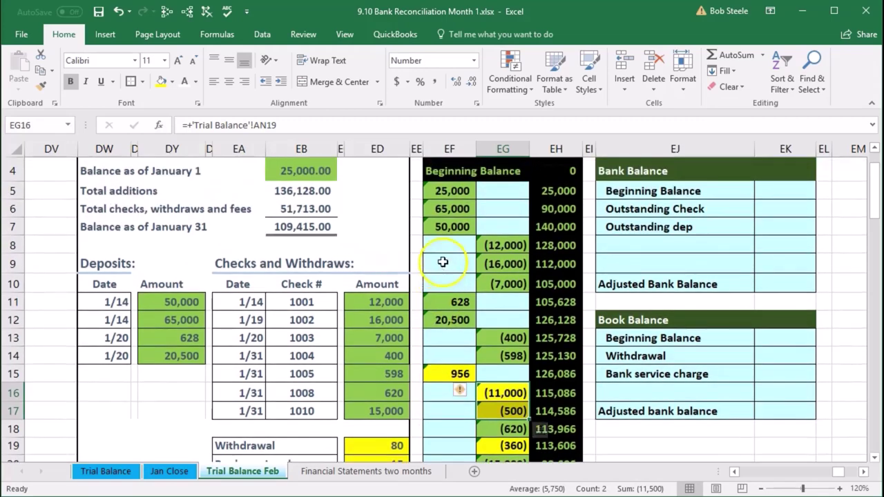
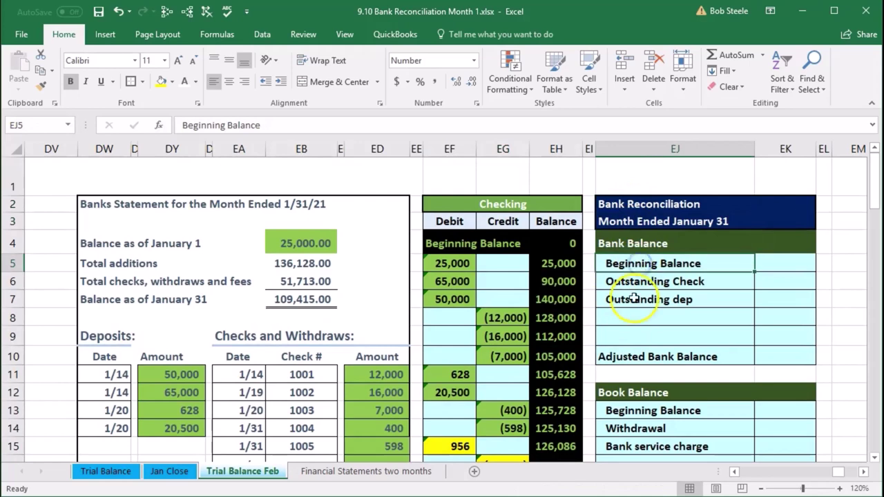
left_click(617, 242)
left_click(631, 393)
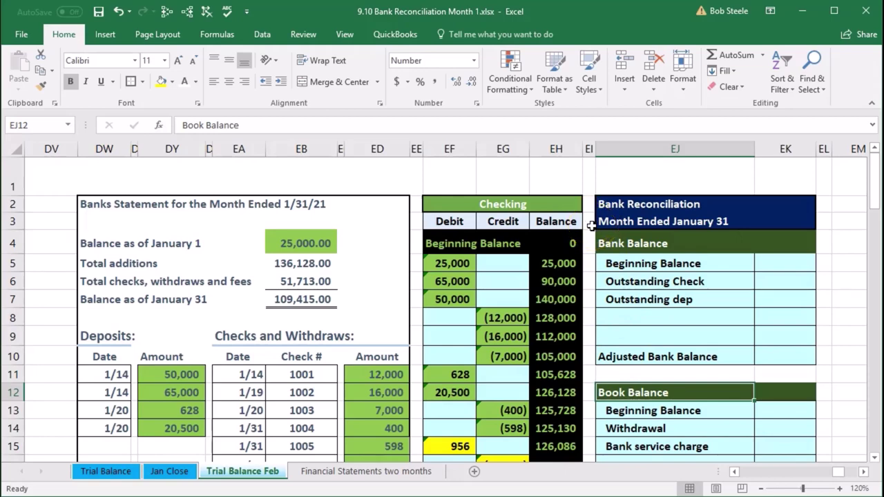
scroll(591, 226, "down", 1)
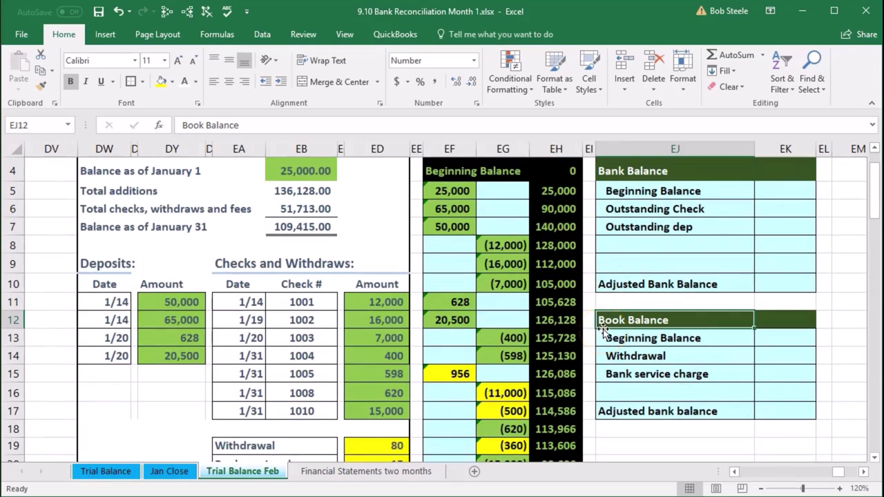
scroll(602, 332, "up", 1)
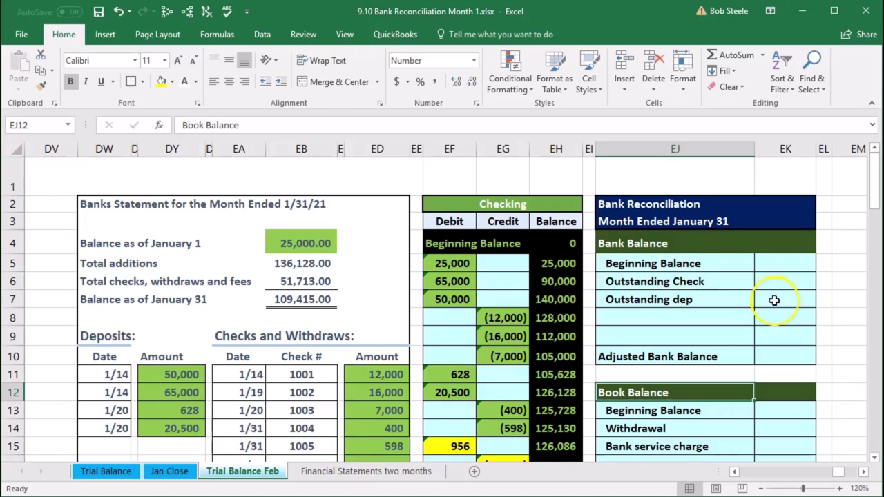
- Enter the bank statement's January 31 balance of 109,415 as the Bank Balance section's beginning balance in EK5
left_click(774, 267)
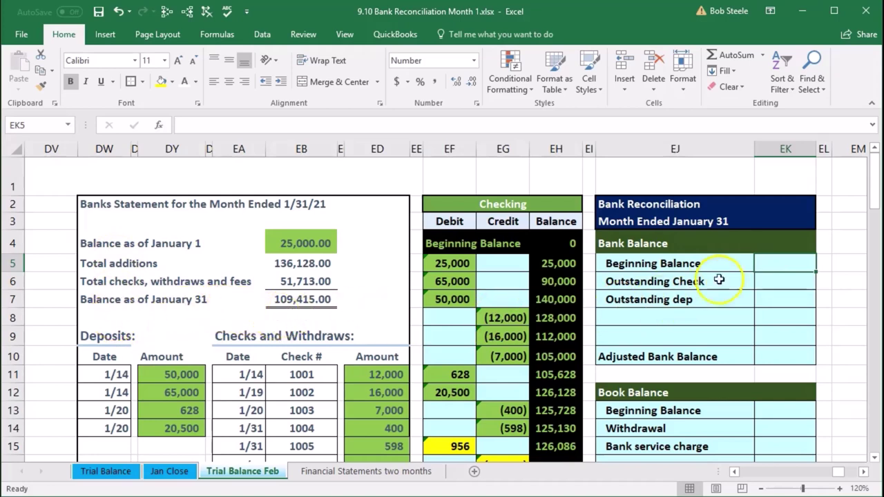
type("1")
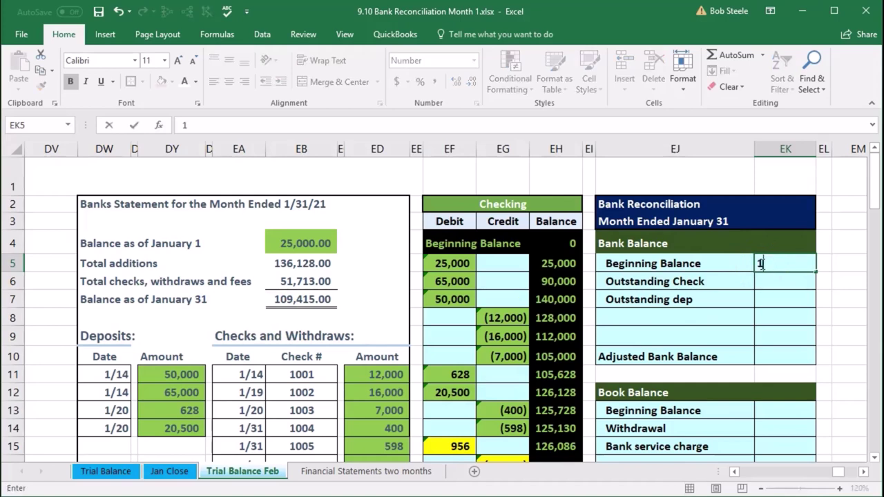
type("09,415")
key("Return")
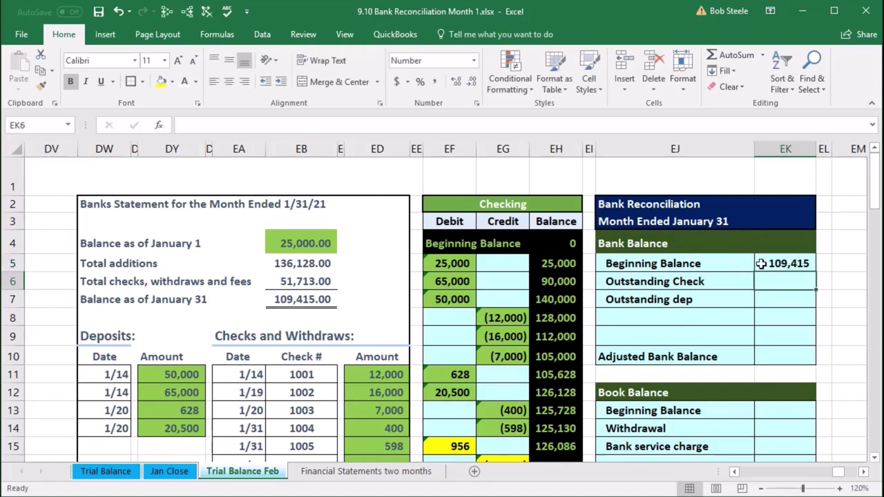
- Enter the checking account's ending book balance from EH22, 94,437, as the Book Balance section's beginning balance in EK13
scroll(760, 262, "down", 3)
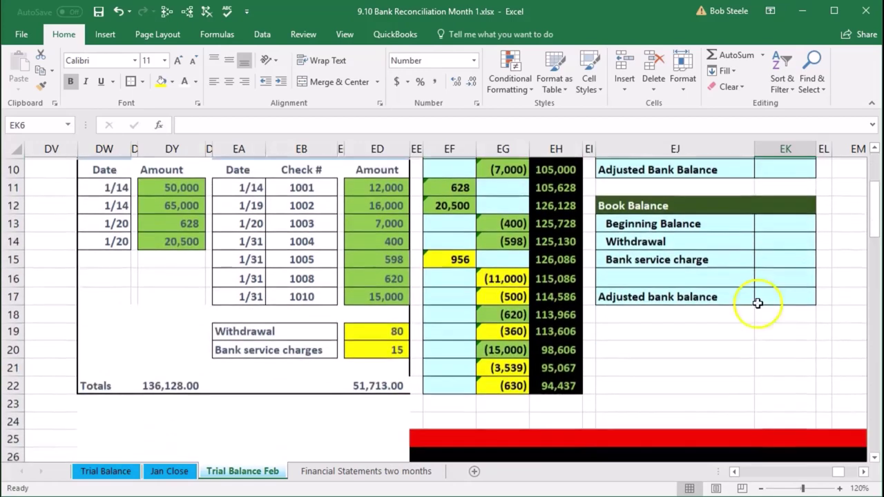
left_click(566, 385)
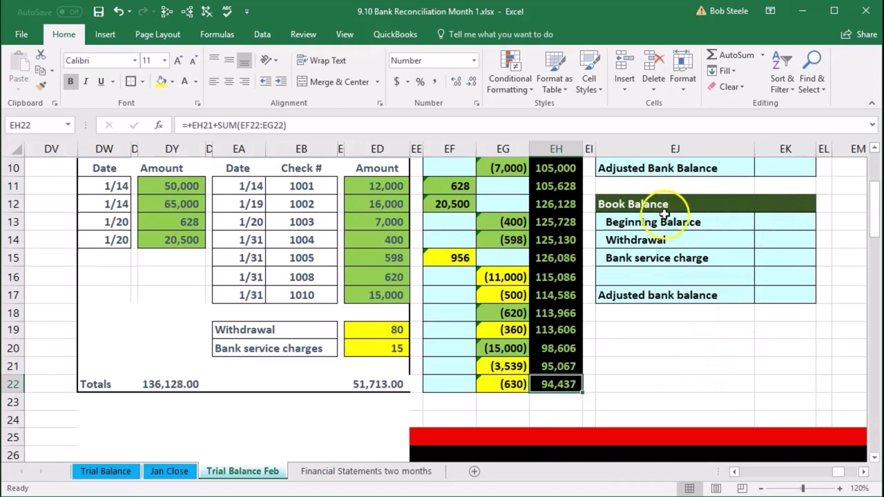
left_click(773, 222)
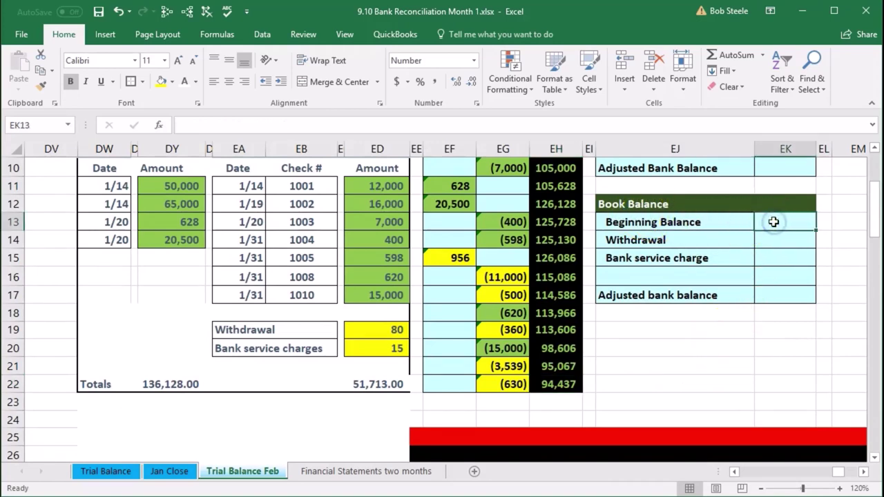
type("94437")
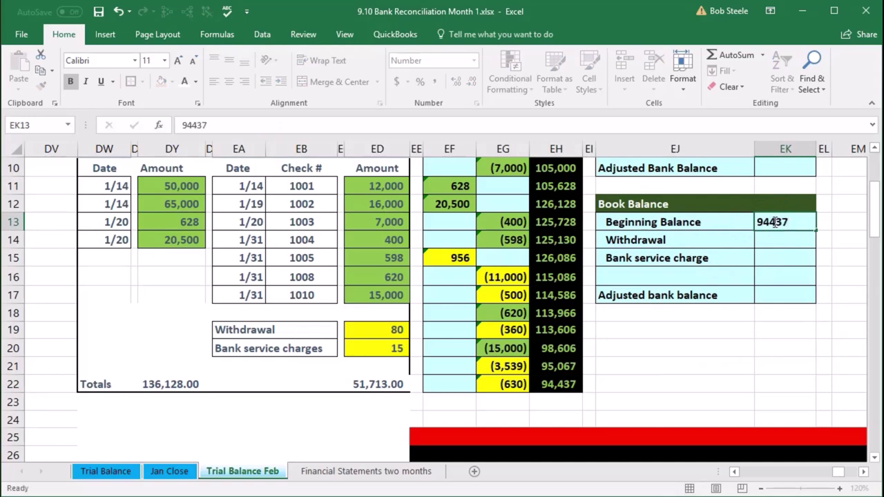
key("Return")
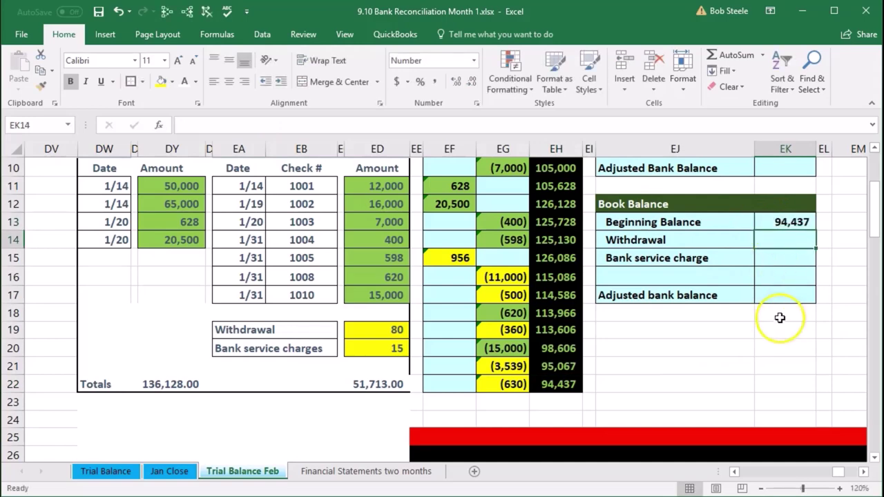
- Compare the beginning balances in EK5 and EK13, and examine the bank statement's yellow withdrawal and bank service charges in ED19:ED20
scroll(779, 320, "up", 1)
scroll(779, 320, "up", 1)
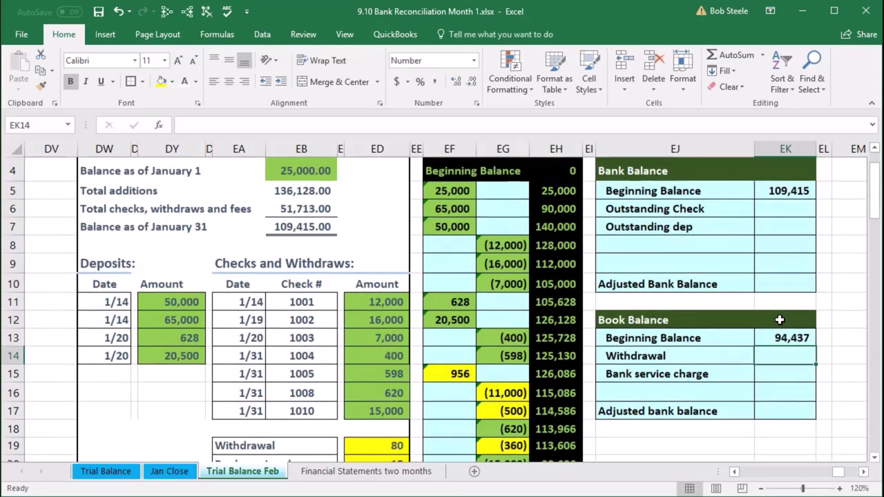
left_click(776, 192)
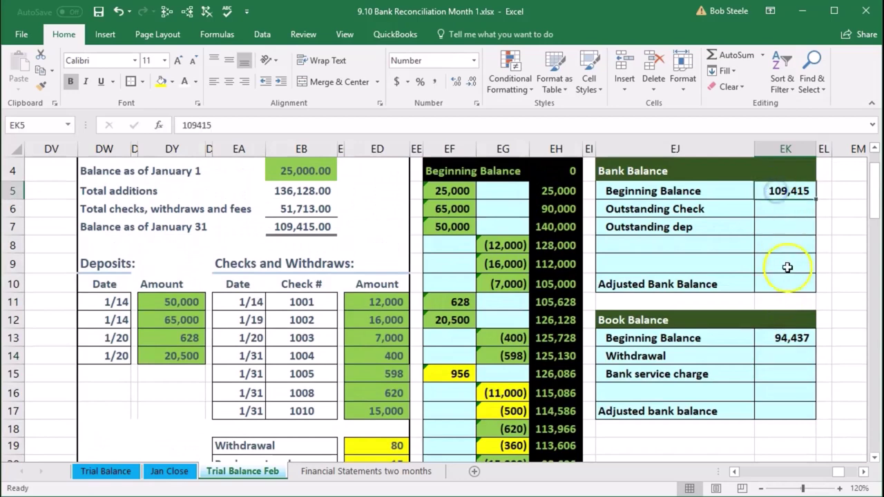
left_click(775, 337)
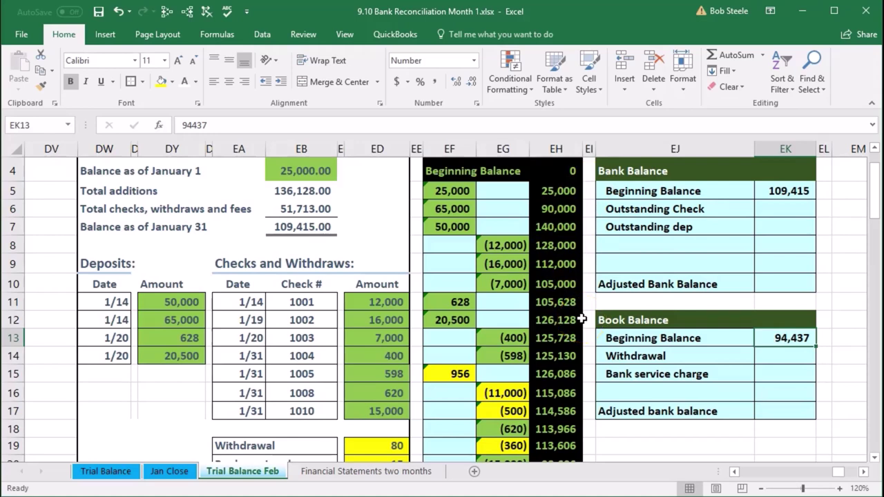
scroll(582, 318, "down", 1)
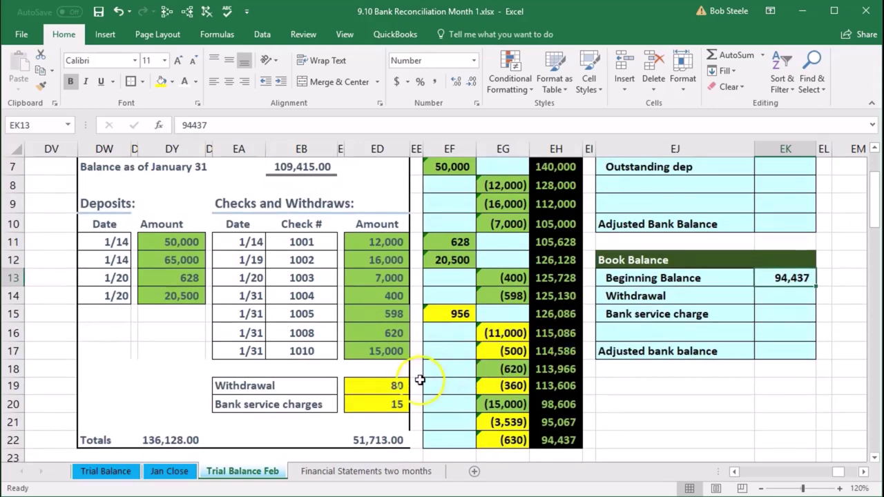
left_click(394, 386)
left_click(371, 400)
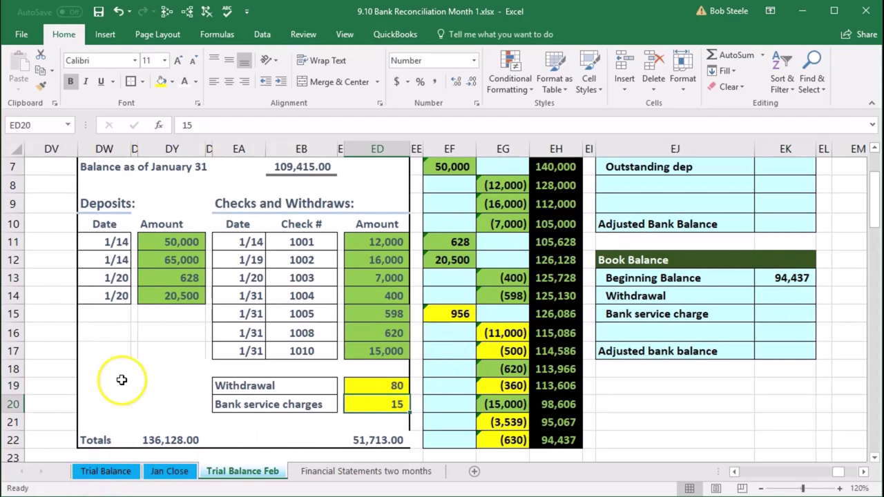
left_click(376, 385)
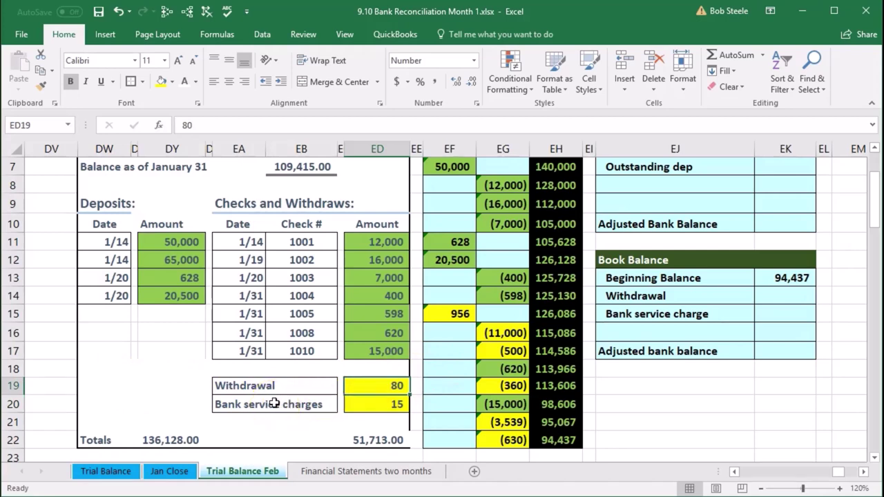
left_click(346, 404)
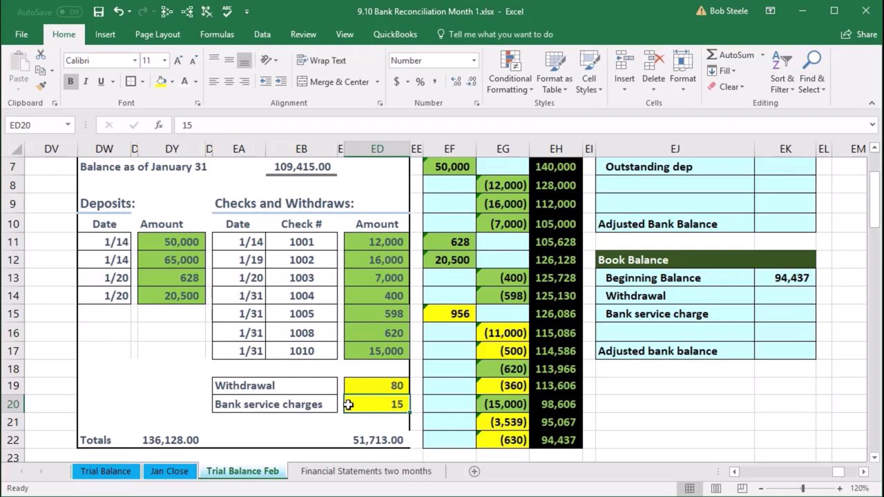
scroll(348, 405, "up", 1)
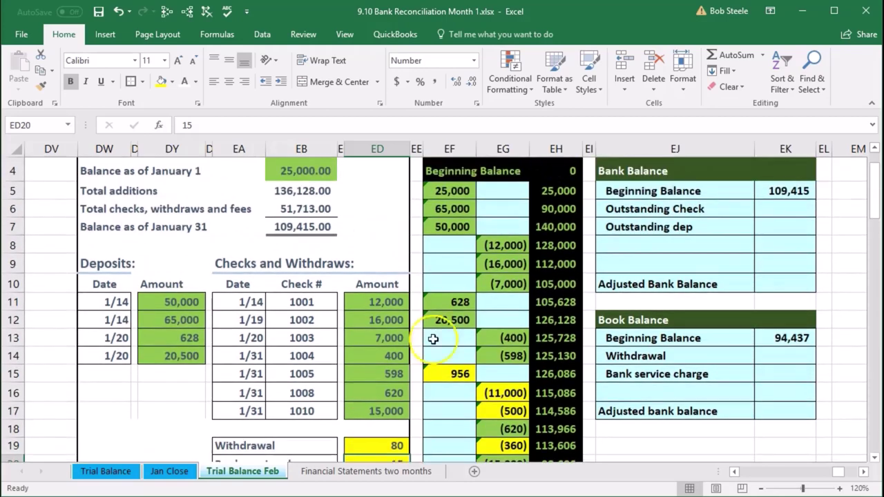